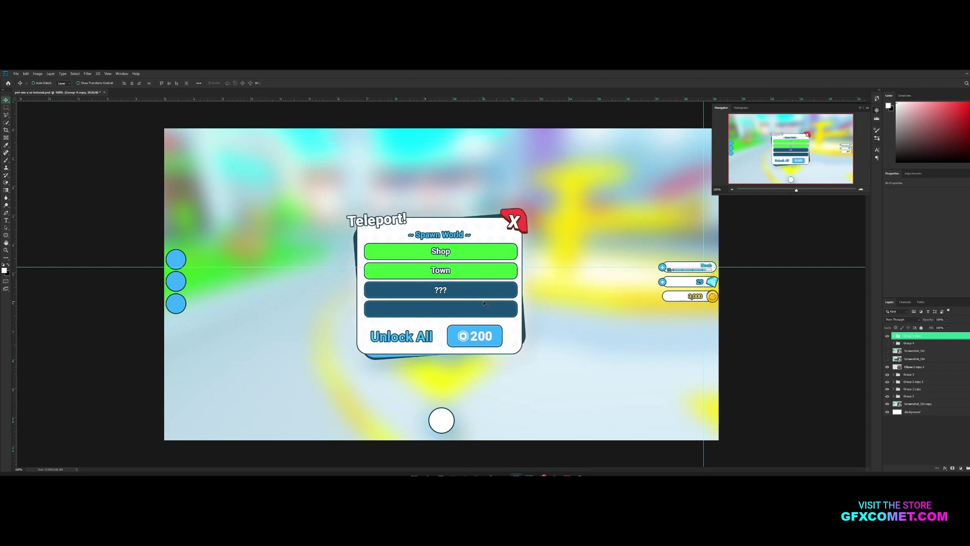
# Hide the Teleport window group on the canvas.
pyautogui.moveTo(486, 303)
pyautogui.mouseDown()
pyautogui.moveTo(466, 303)
pyautogui.moveTo(494, 303)
pyautogui.moveTo(484, 304)
pyautogui.mouseUp()
pyautogui.click(886, 336)
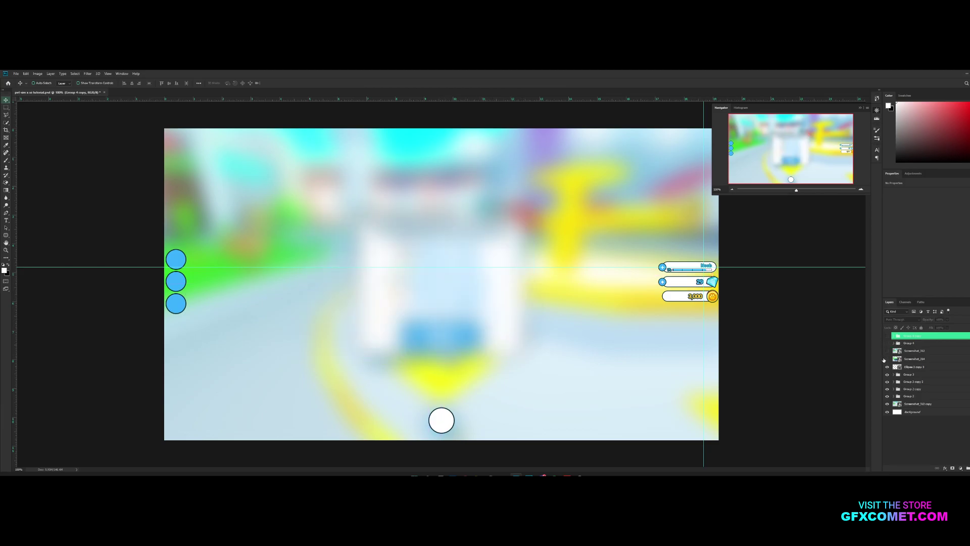
pyautogui.click(886, 359)
pyautogui.click(919, 360)
pyautogui.click(887, 358)
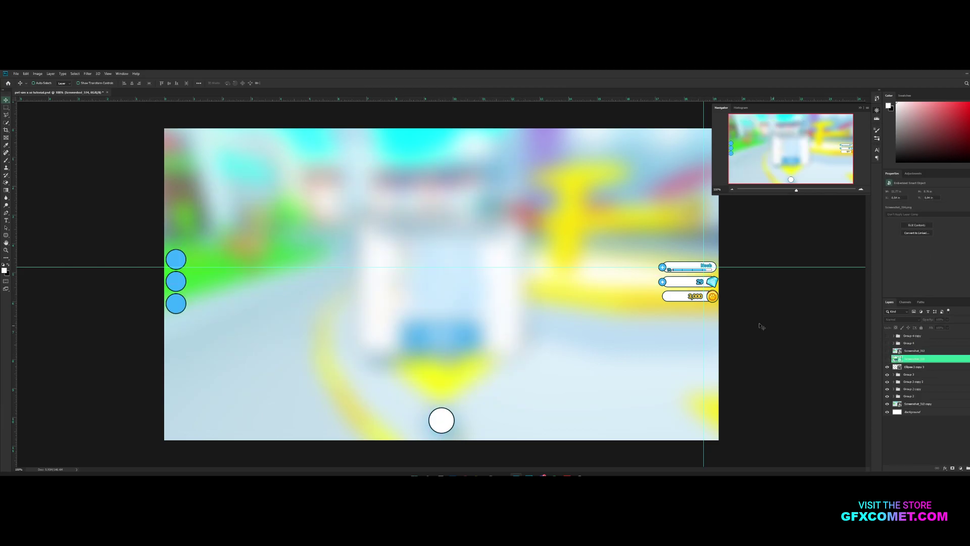
# Show the New Update window group, scale it up evenly around its centre and save the document.
pyautogui.click(887, 343)
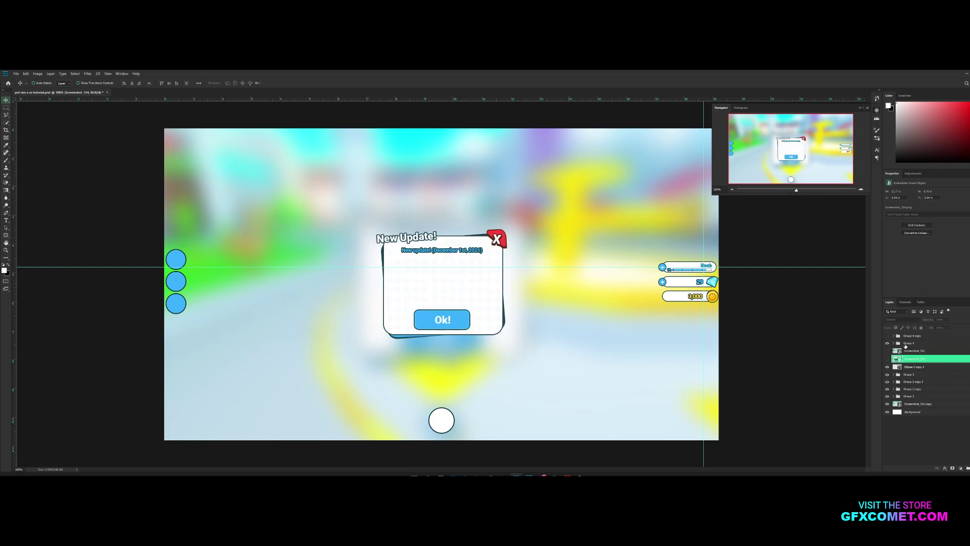
pyautogui.click(906, 345)
pyautogui.hotkey('ctrl', 't')
pyautogui.moveTo(512, 229); pyautogui.dragTo(525, 216)
pyautogui.press('Return')
pyautogui.hotkey('ctrl', 's')
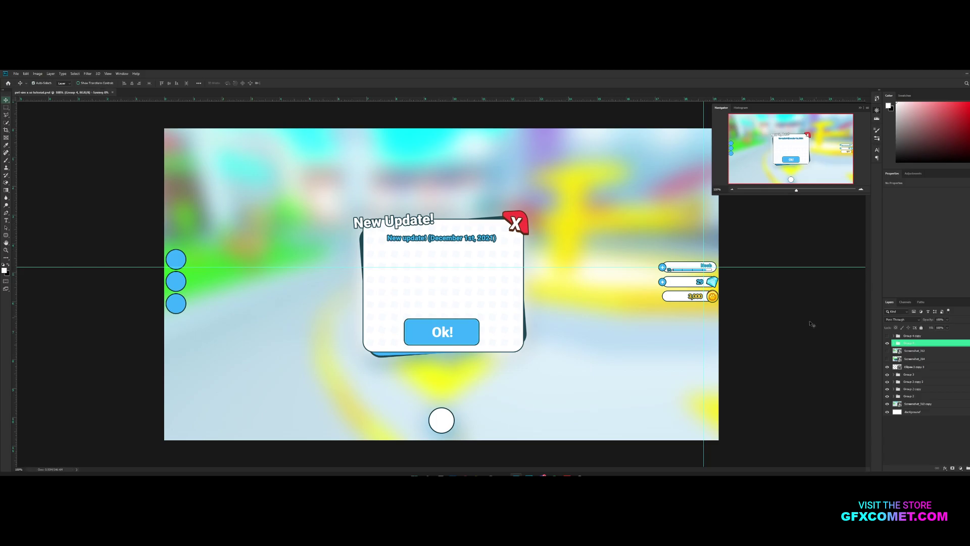
# Hide the New Update window and paste in the Your Pets game screenshot as a reference, shifted slightly upward, with the Navigator collapsed.
pyautogui.click(888, 343)
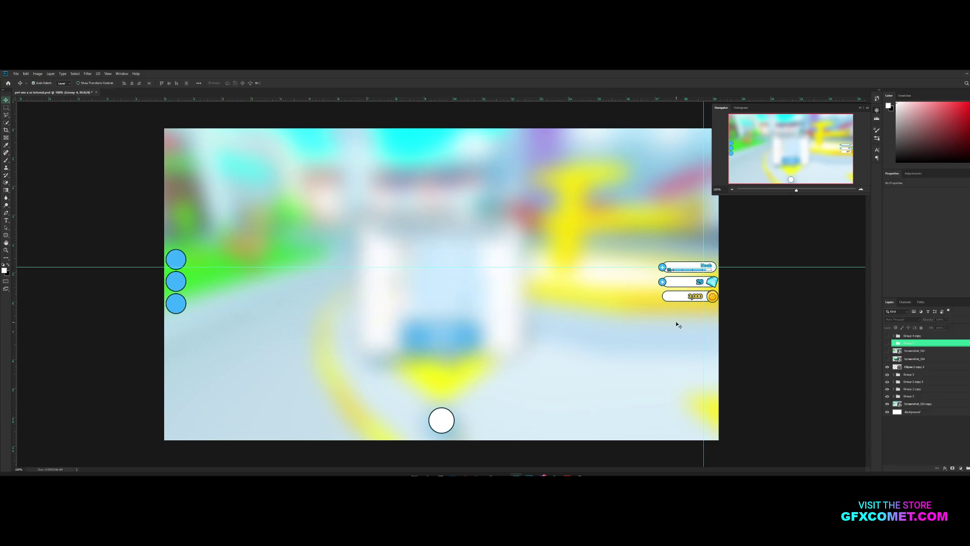
pyautogui.hotkey('ctrl', 'v')
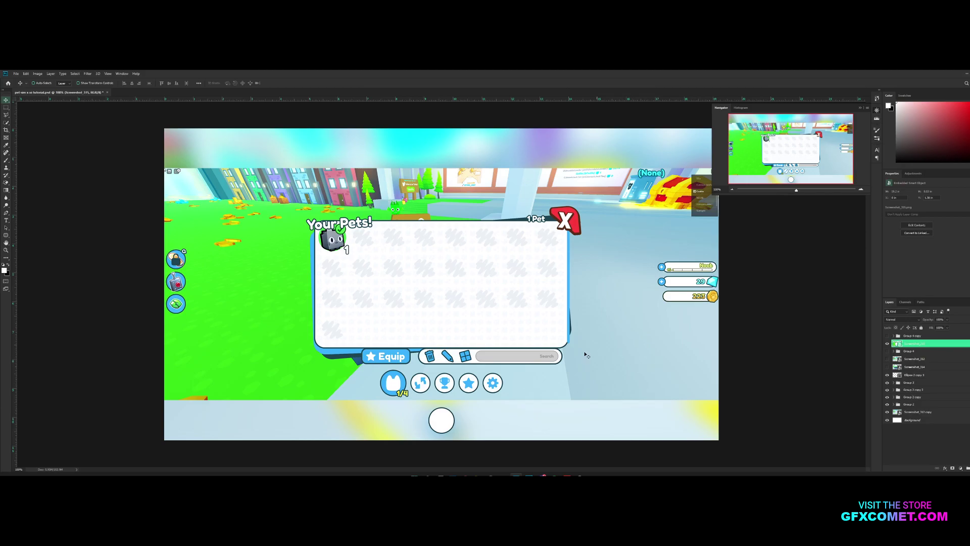
pyautogui.moveTo(570, 298); pyautogui.dragTo(572, 290)
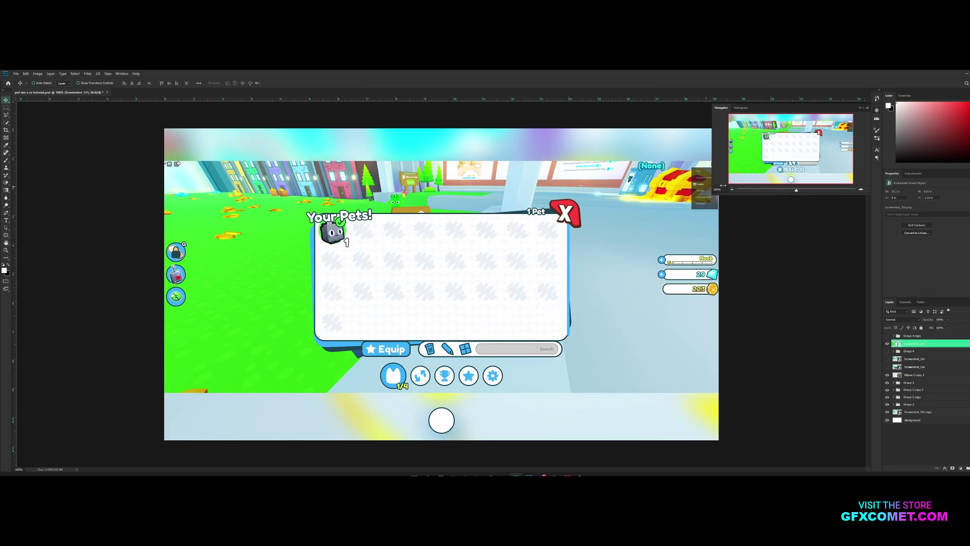
pyautogui.click(860, 108)
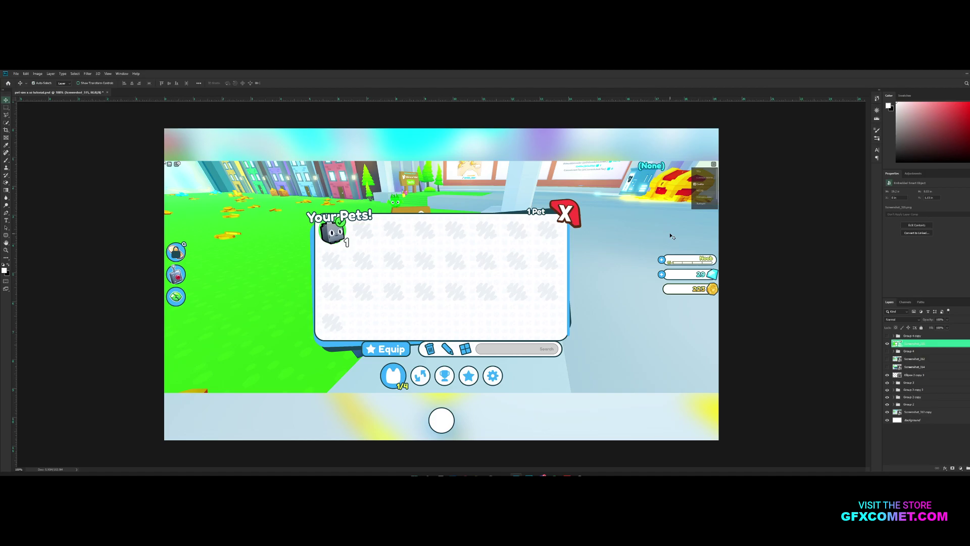
# Show the Teleport window group, Group 4 copy, and duplicate it, with the duplicate's layers expanded.
pyautogui.hotkey('ctrl', '+')
pyautogui.moveTo(517, 222)
pyautogui.mouseDown()
pyautogui.moveTo(522, 245)
pyautogui.moveTo(525, 225)
pyautogui.mouseUp()
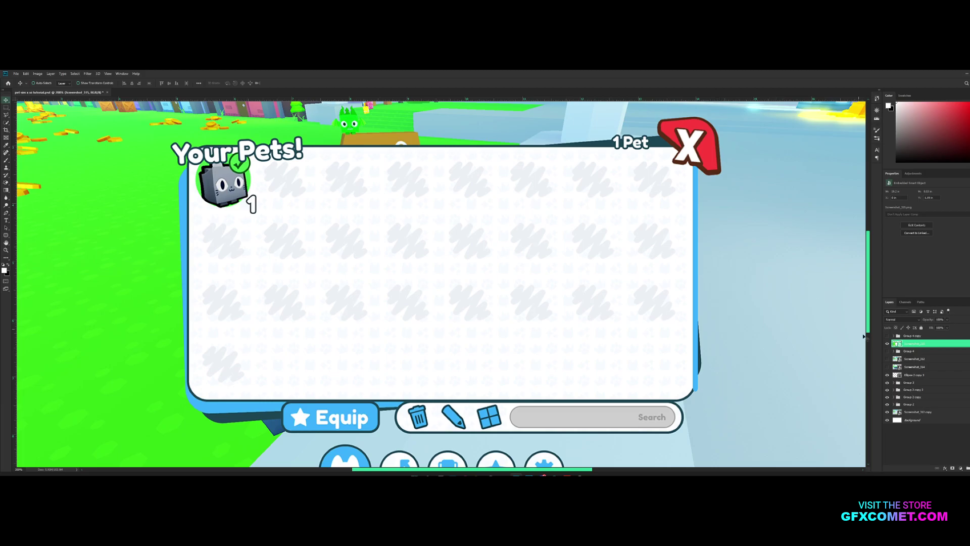
pyautogui.click(887, 335)
pyautogui.click(908, 335)
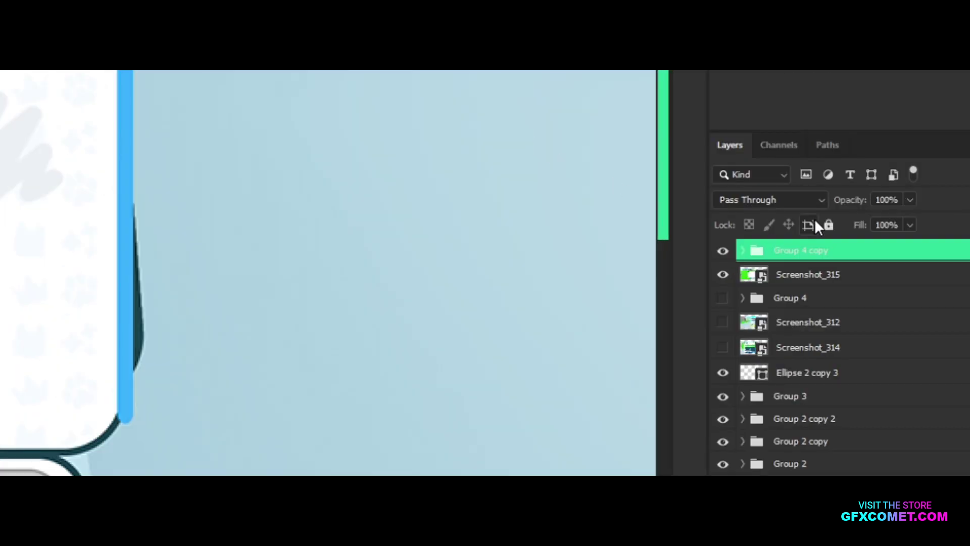
pyautogui.hotkey('ctrl', 'j')
pyautogui.click(742, 251)
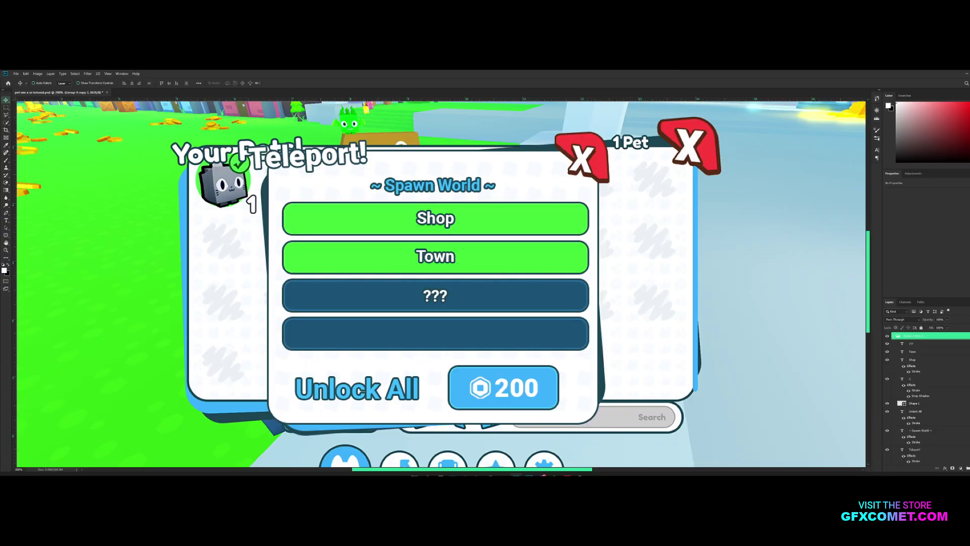
# Hide the duplicated Teleport window's texts, close button, option bars, price group, pattern and background rectangles.
pyautogui.moveTo(887, 374); pyautogui.dragTo(888, 404)
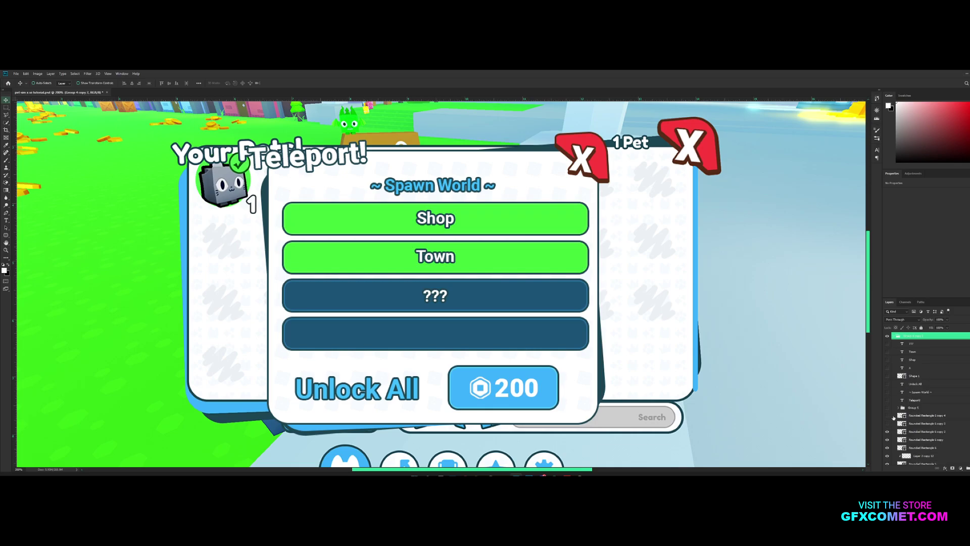
pyautogui.scroll(-2, 907, 399)
pyautogui.click(888, 410)
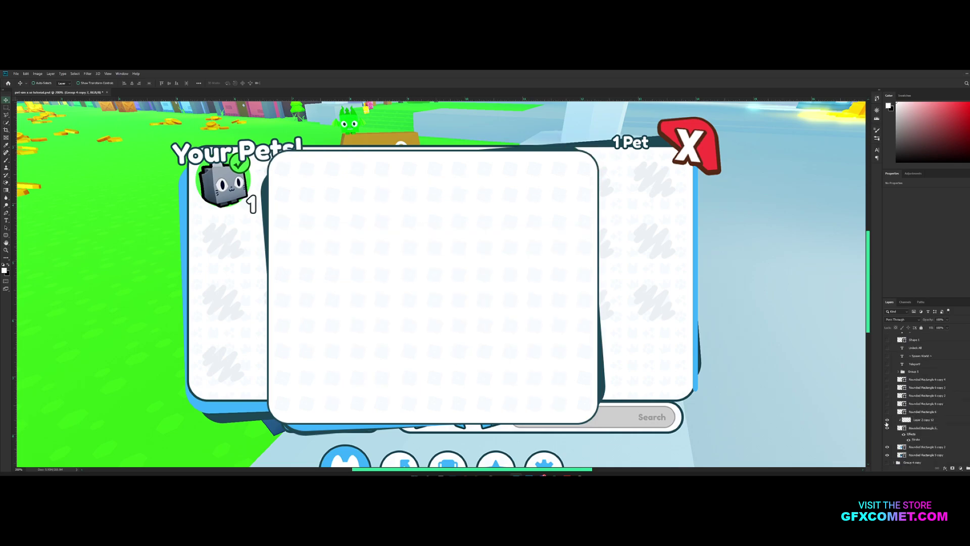
pyautogui.click(888, 428)
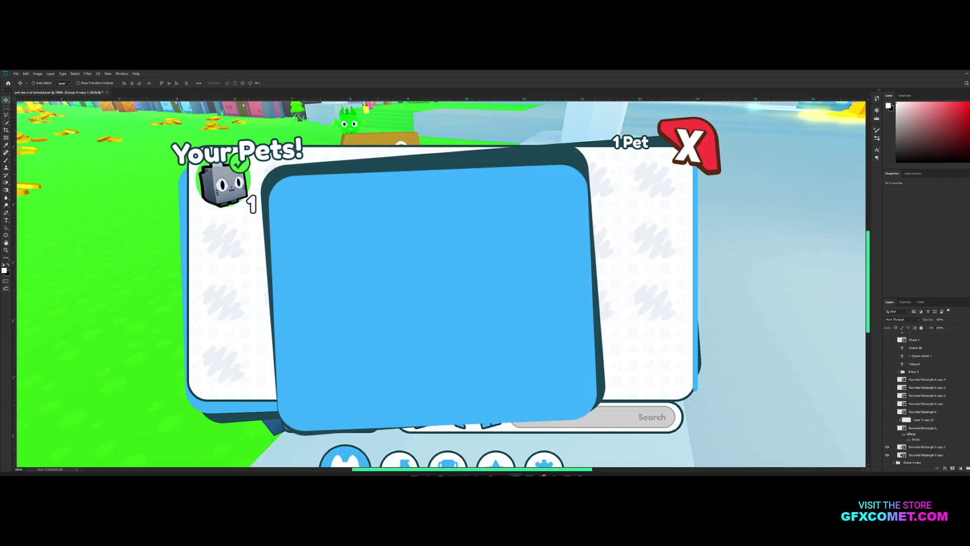
pyautogui.click(888, 443)
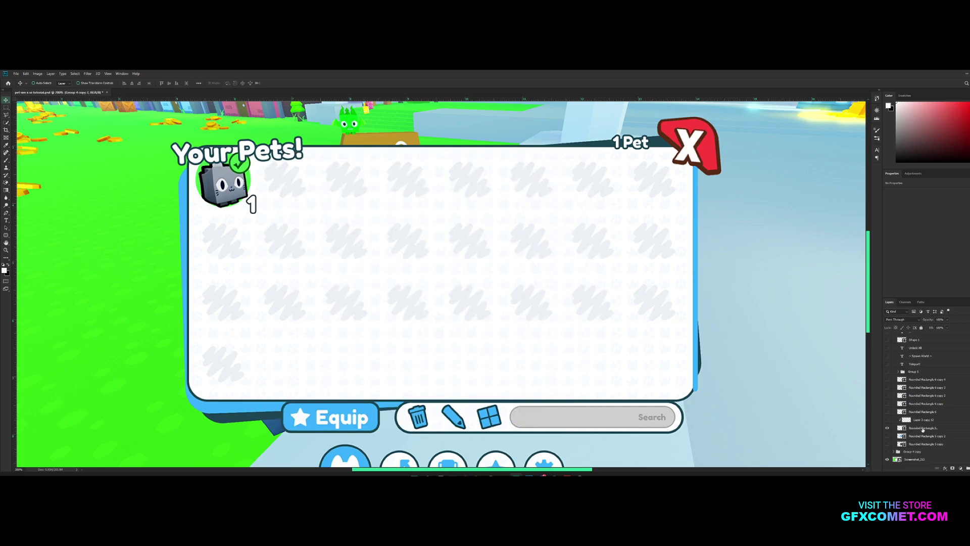
# Show the white rounded rectangle and stretch it to match the size and position of the pets panel in the reference screenshot.
pyautogui.click(923, 429)
pyautogui.click(887, 428)
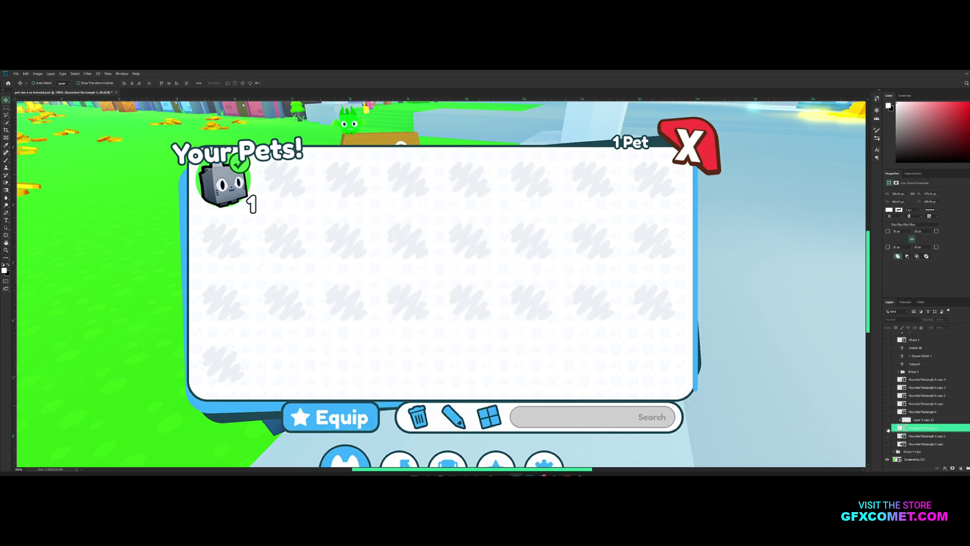
pyautogui.click(887, 427)
pyautogui.moveTo(550, 317); pyautogui.dragTo(470, 310)
pyautogui.hotkey('ctrl', 't')
pyautogui.moveTo(514, 415); pyautogui.dragTo(694, 399)
pyautogui.press('Return')
pyautogui.hotkey('ctrl', '-')
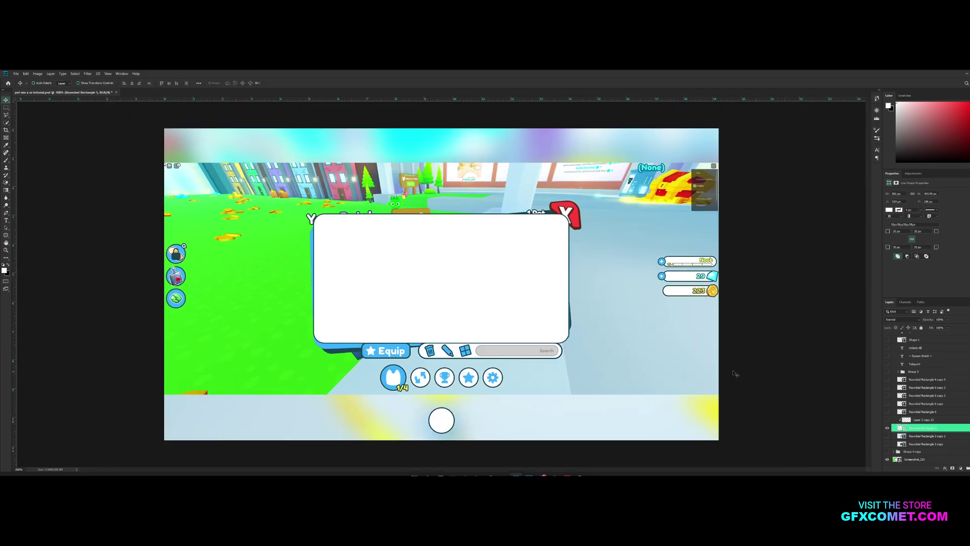
# Show the pattern layer, duplicate it sideways and align both copies so the pattern fills the whole white panel.
pyautogui.click(927, 420)
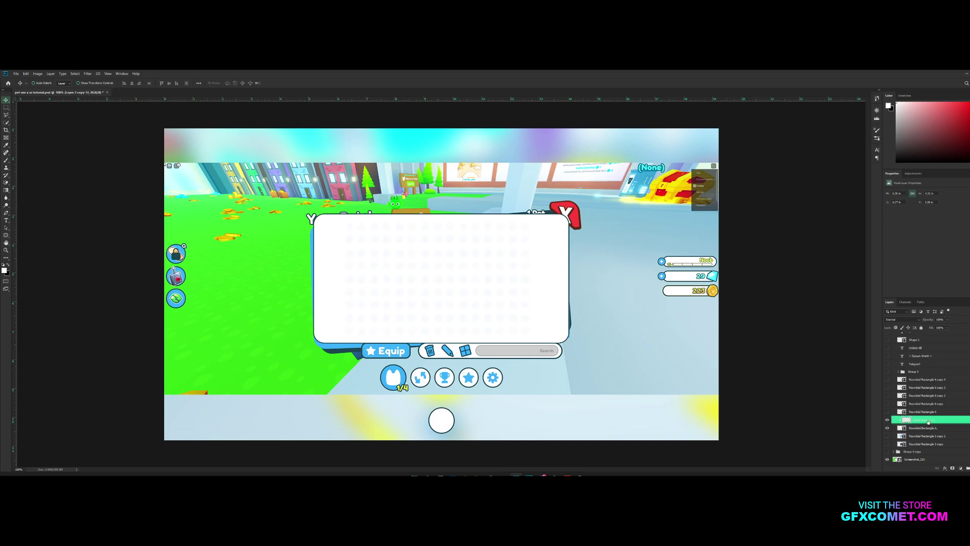
pyautogui.moveTo(540, 302); pyautogui.dragTo(464, 296)
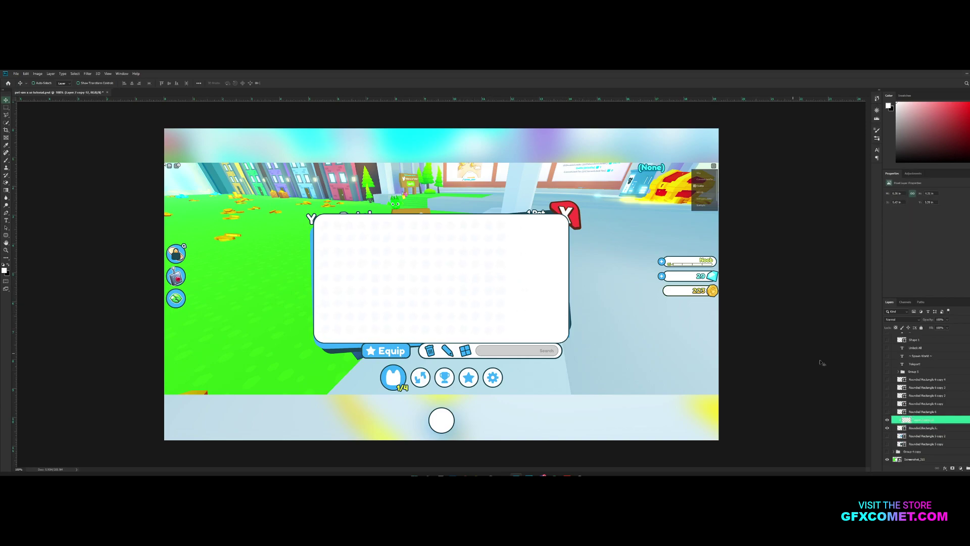
pyautogui.keyDown('alt'); pyautogui.click(888, 427); pyautogui.keyUp('alt')
pyautogui.click(887, 428)
pyautogui.moveTo(381, 271); pyautogui.dragTo(525, 273)
pyautogui.keyDown('shift'); pyautogui.click(925, 428); pyautogui.keyUp('shift')
pyautogui.moveTo(605, 313); pyautogui.dragTo(596, 307)
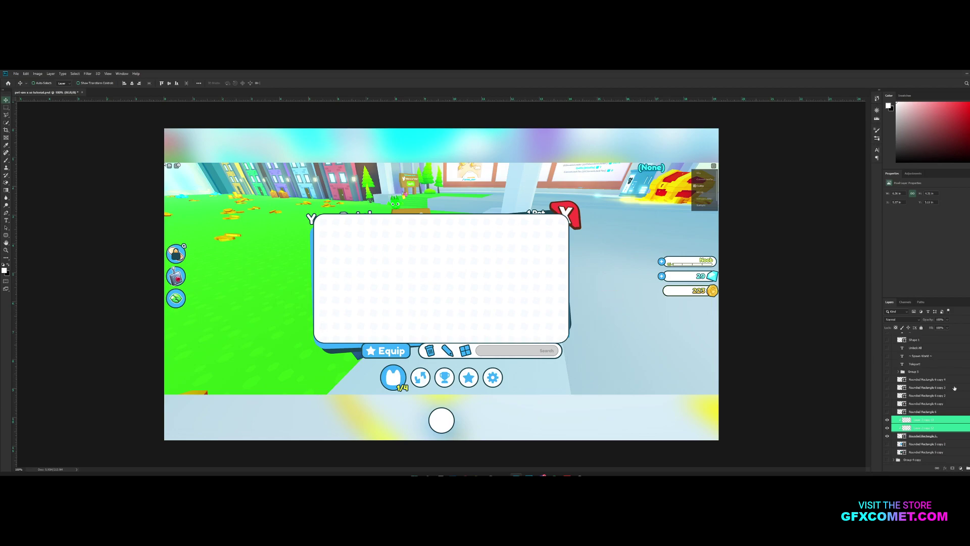
# Move the new window group to the right and the reference screenshot to the upper left for side-by-side comparison.
pyautogui.scroll(3, 900, 345)
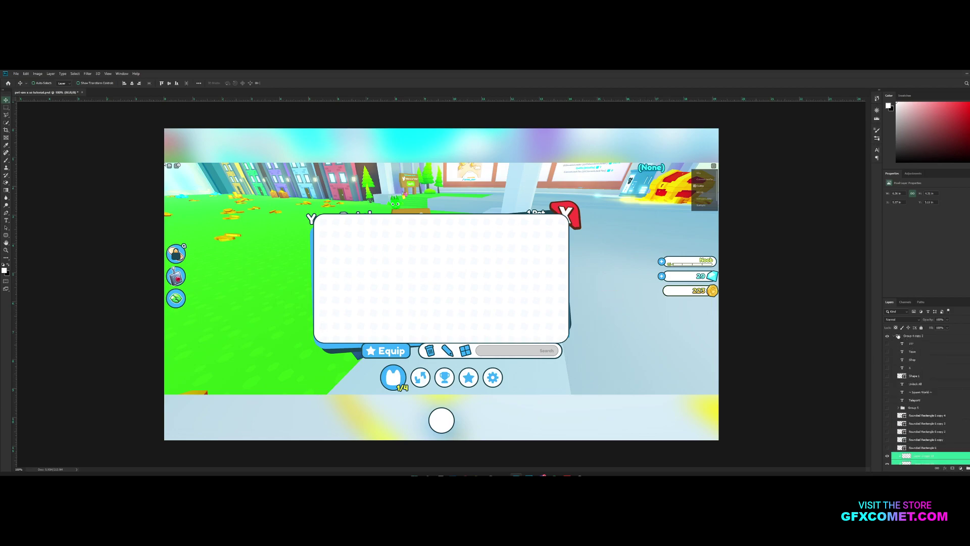
pyautogui.click(898, 335)
pyautogui.click(896, 337)
pyautogui.moveTo(467, 289); pyautogui.dragTo(630, 275)
pyautogui.click(937, 353)
pyautogui.moveTo(622, 310); pyautogui.dragTo(487, 244)
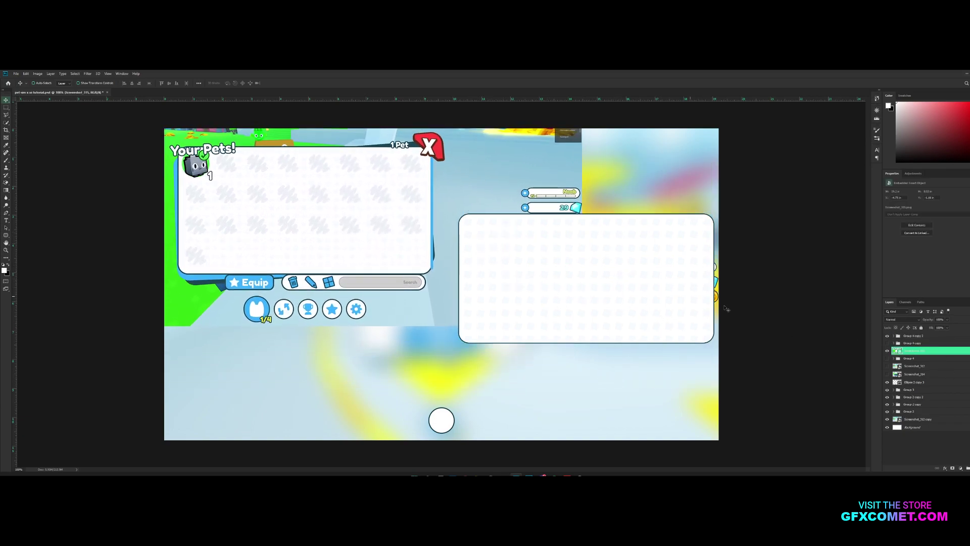
# Show the Teleport title, change its text to "Your Pets!" and place it over the white panel's upper-left corner.
pyautogui.click(894, 337)
pyautogui.click(894, 336)
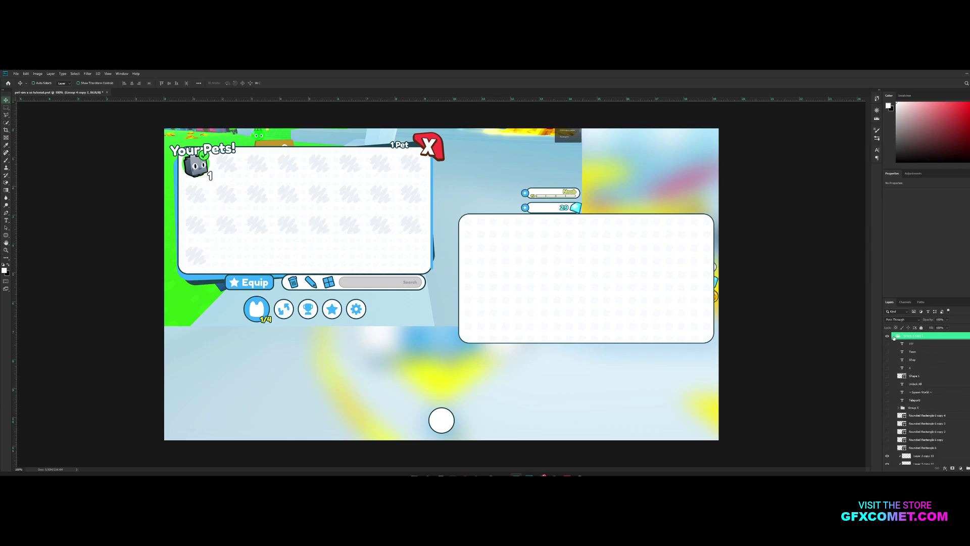
pyautogui.click(887, 344)
pyautogui.click(887, 344)
pyautogui.click(887, 400)
pyautogui.doubleClick(902, 399)
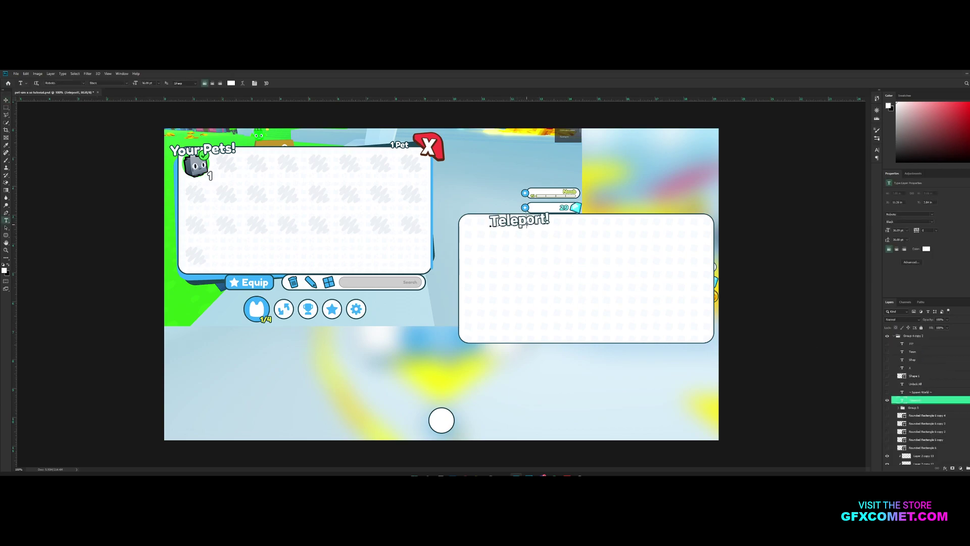
pyautogui.write('Your Pets!')
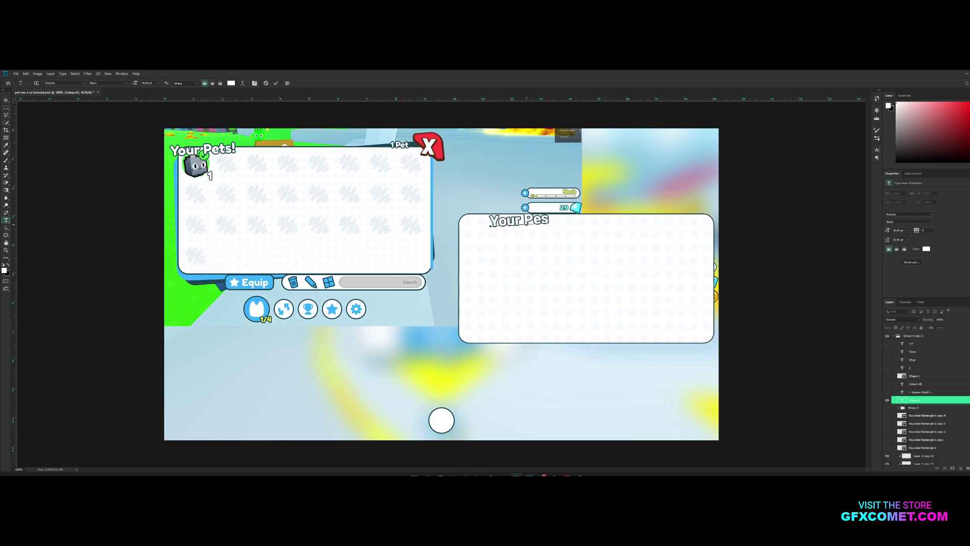
pyautogui.hotkey('ctrl', 'Return')
pyautogui.press('v')
pyautogui.moveTo(551, 223); pyautogui.dragTo(504, 218)
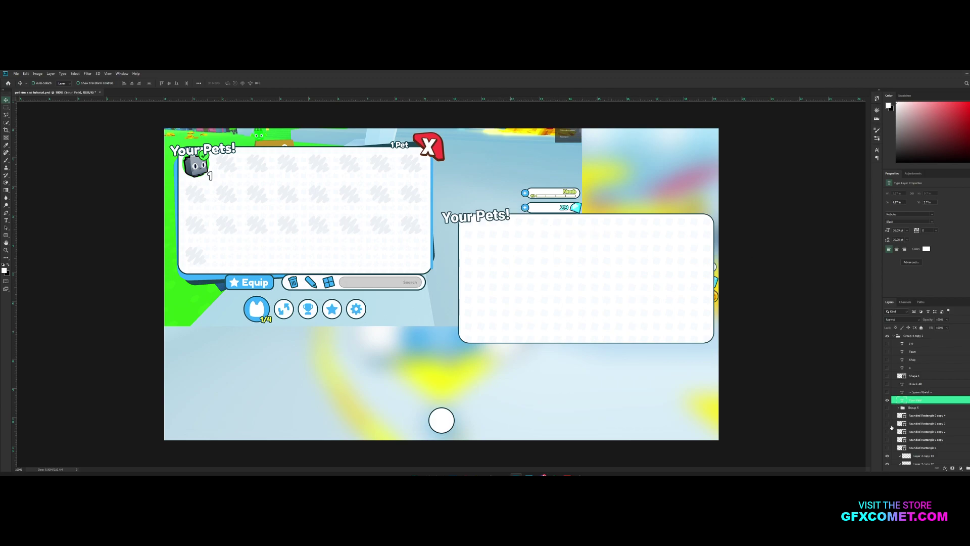
# Show the blue tilted rectangle and widen it behind the white panel so its edges peek out on the left and bottom.
pyautogui.scroll(-3, 891, 427)
pyautogui.click(887, 444)
pyautogui.click(916, 444)
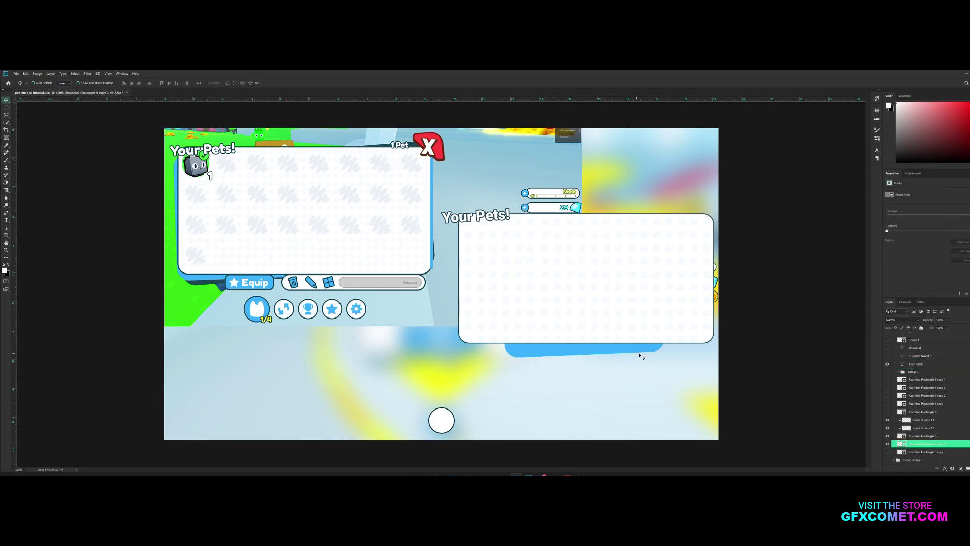
pyautogui.moveTo(646, 342); pyautogui.dragTo(600, 332)
pyautogui.hotkey('ctrl', 't')
pyautogui.moveTo(617, 285); pyautogui.dragTo(709, 281)
pyautogui.press('Return')
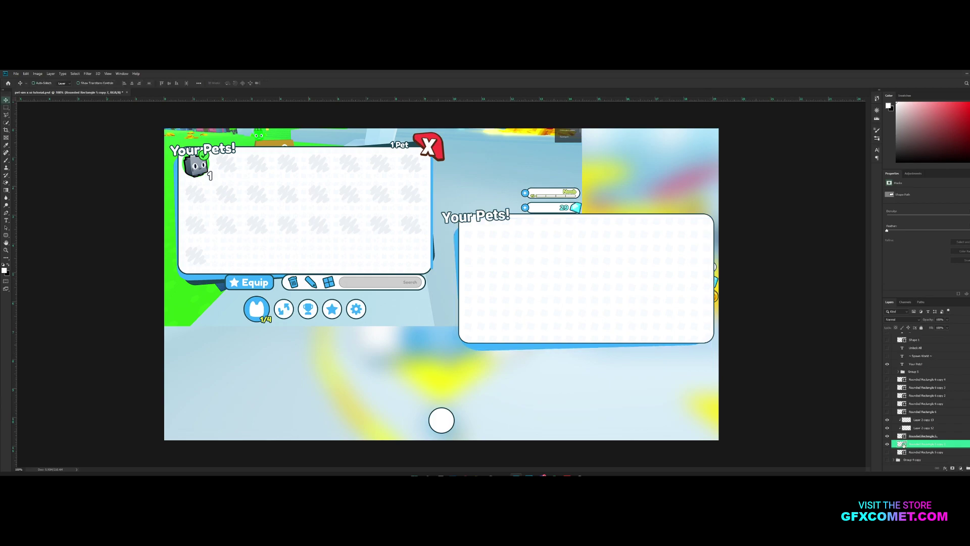
# Show the dark tilted rectangle and widen it behind the blue one to span the new panel.
pyautogui.click(901, 452)
pyautogui.moveTo(601, 333); pyautogui.dragTo(564, 326)
pyautogui.hotkey('ctrl', 't')
pyautogui.moveTo(635, 284); pyautogui.dragTo(713, 278)
pyautogui.press('Return')
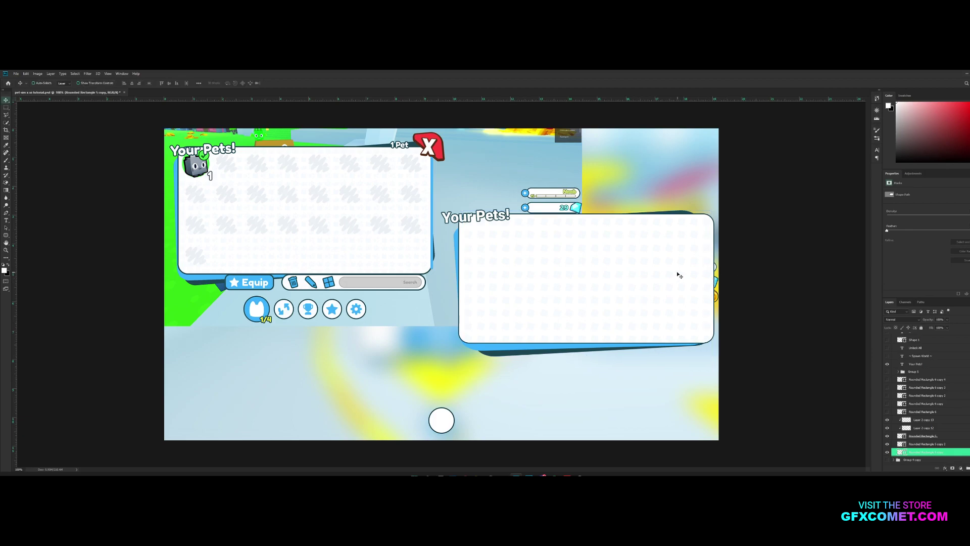
# Show the X and its red shape, group them and move the close button to the panel's upper-right corner.
pyautogui.scroll(1, 900, 397)
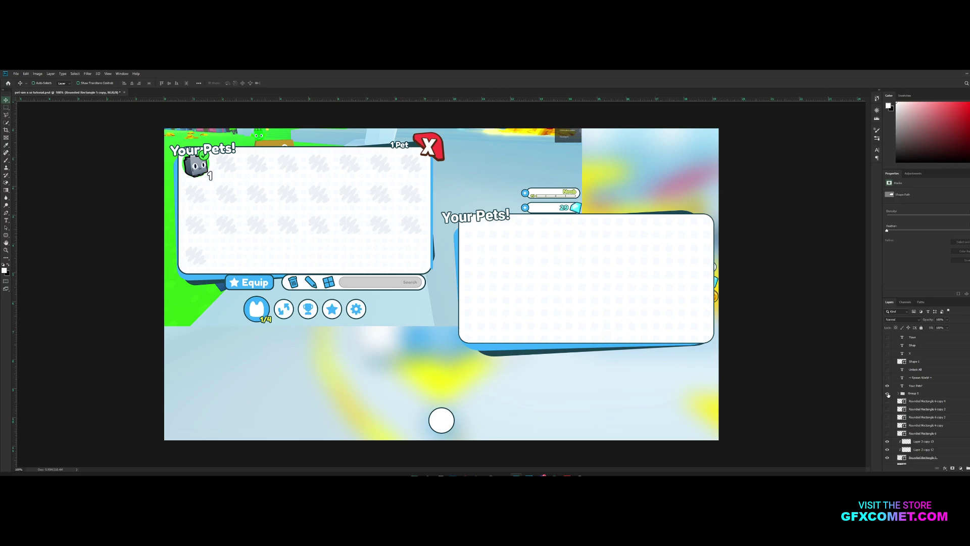
pyautogui.click(887, 353)
pyautogui.click(887, 362)
pyautogui.click(919, 362)
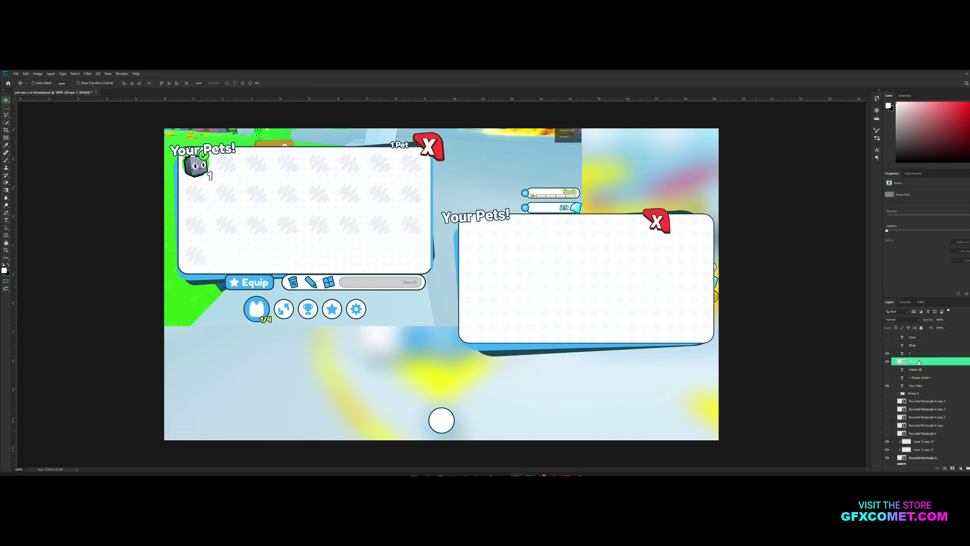
pyautogui.keyDown('shift'); pyautogui.click(929, 354); pyautogui.keyUp('shift')
pyautogui.hotkey('ctrl', 'g')
pyautogui.moveTo(661, 244); pyautogui.dragTo(709, 238)
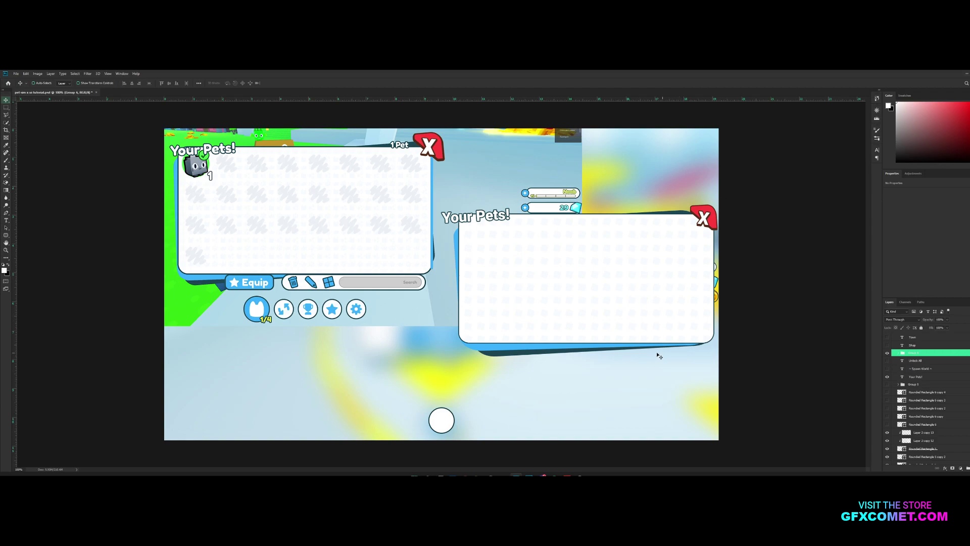
pyautogui.scroll(1, 890, 376)
pyautogui.click(887, 359)
pyautogui.click(887, 356)
pyautogui.click(888, 351)
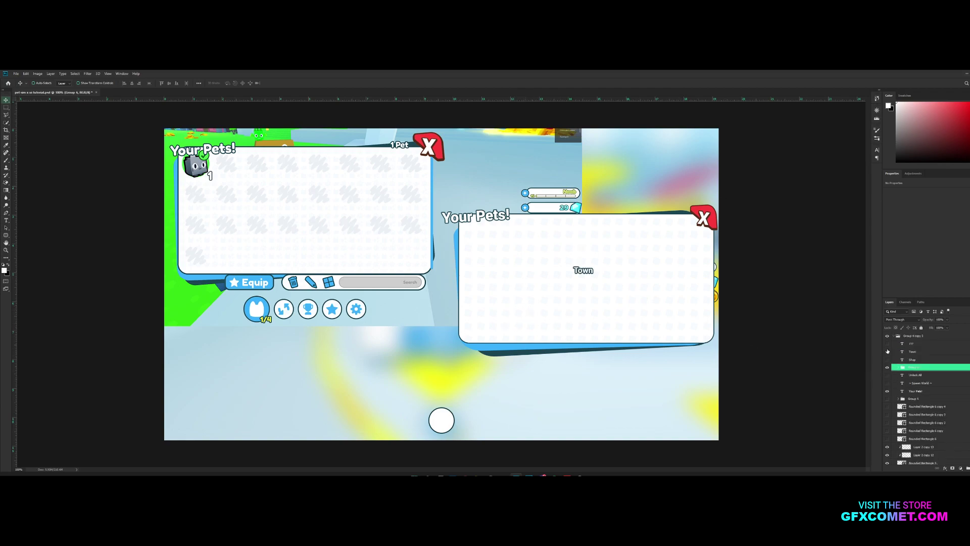
pyautogui.click(887, 351)
# Toggle the hidden group, its contents and the rectangle layer beneath it to find the parts of the price button.
pyautogui.click(901, 399)
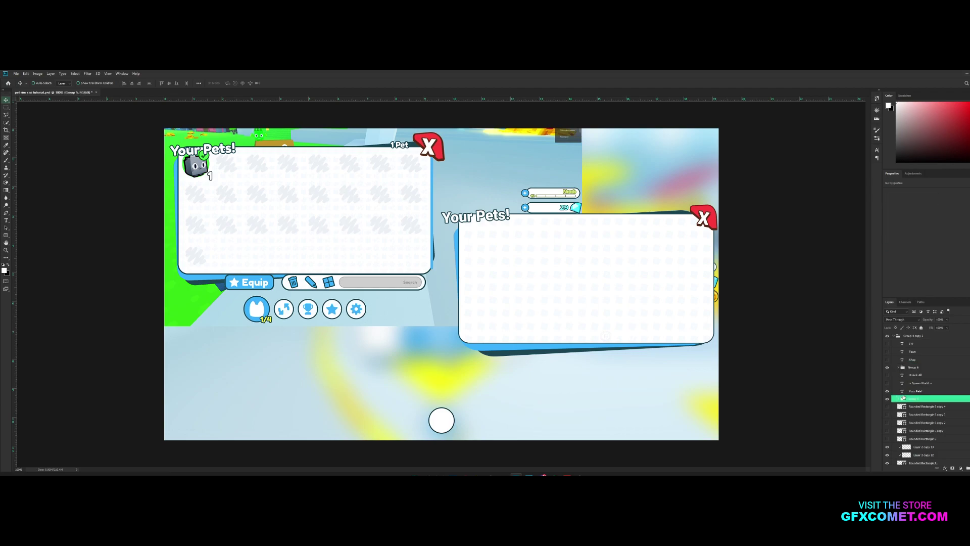
pyautogui.click(898, 399)
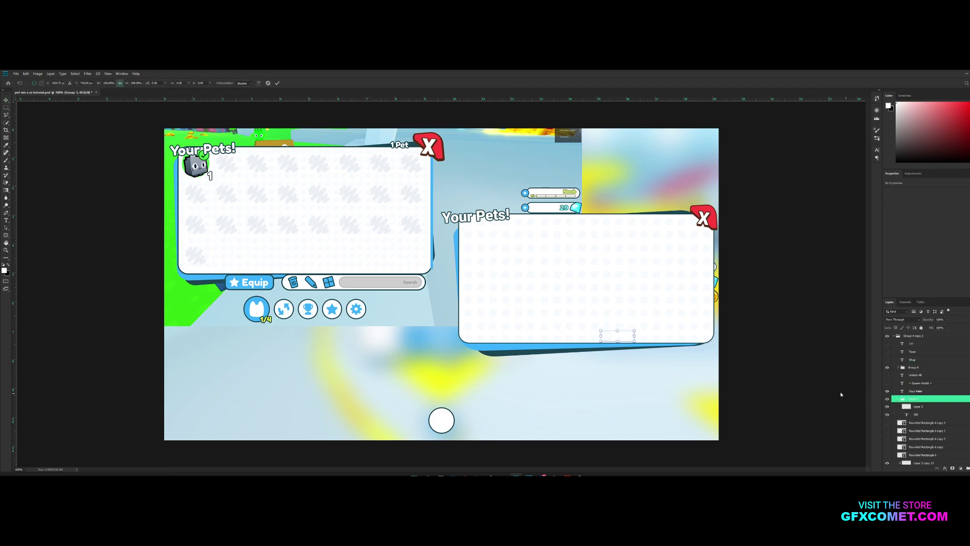
pyautogui.click(899, 399)
pyautogui.click(887, 407)
pyautogui.click(888, 407)
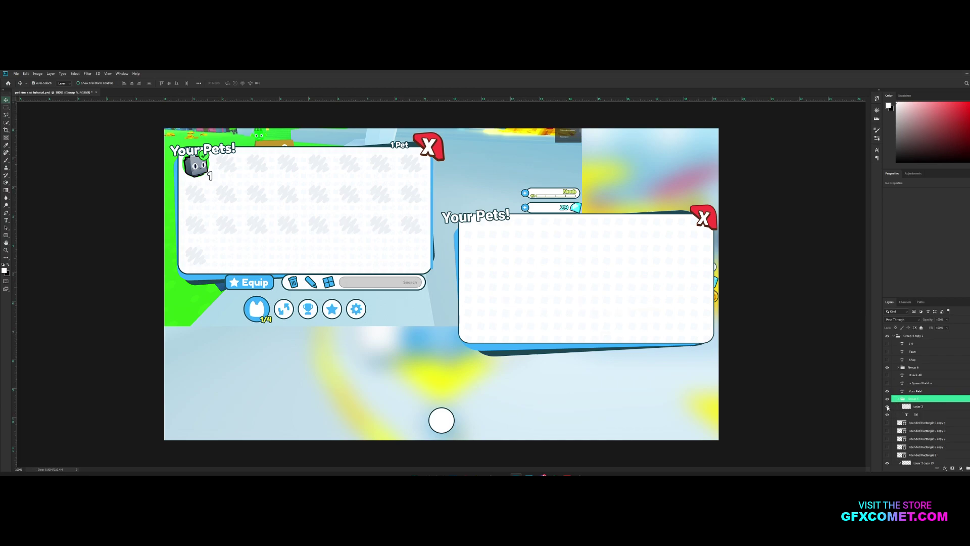
pyautogui.click(888, 399)
pyautogui.click(887, 399)
pyautogui.click(895, 400)
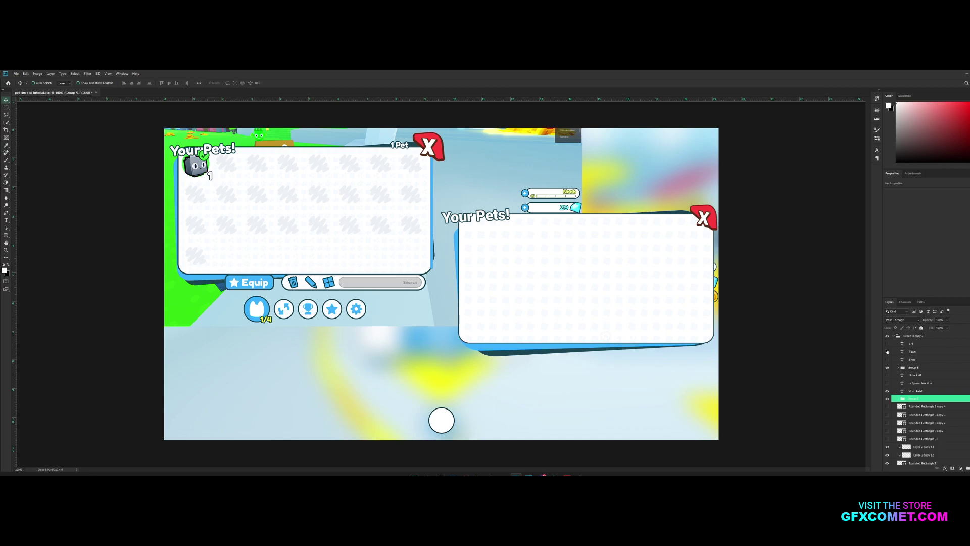
pyautogui.click(887, 415)
pyautogui.click(886, 415)
pyautogui.click(887, 407)
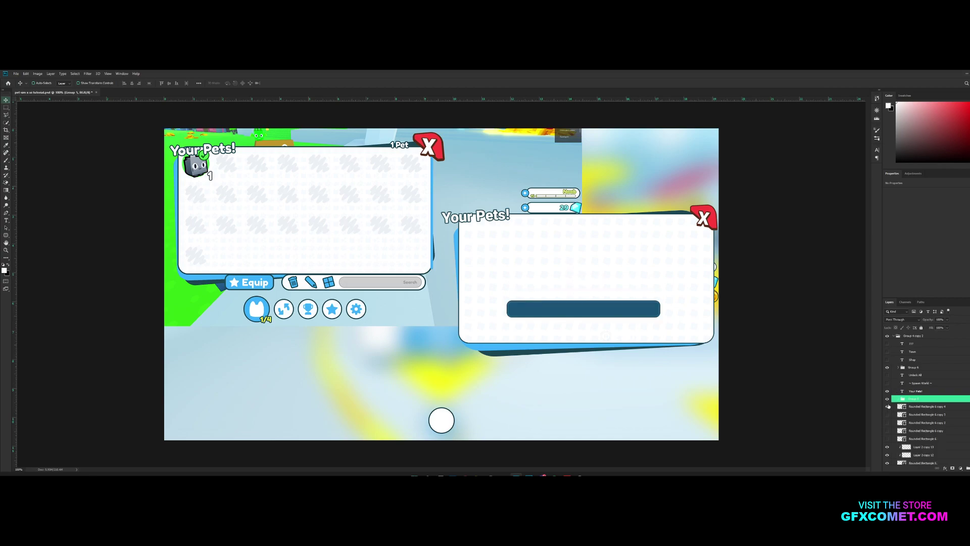
pyautogui.click(887, 407)
# Show the blue button rectangle, place the price group directly above it in the layer order, and move both onto the panel's lower edge.
pyautogui.click(888, 438)
pyautogui.click(887, 399)
pyautogui.click(887, 399)
pyautogui.moveTo(910, 399); pyautogui.dragTo(917, 438)
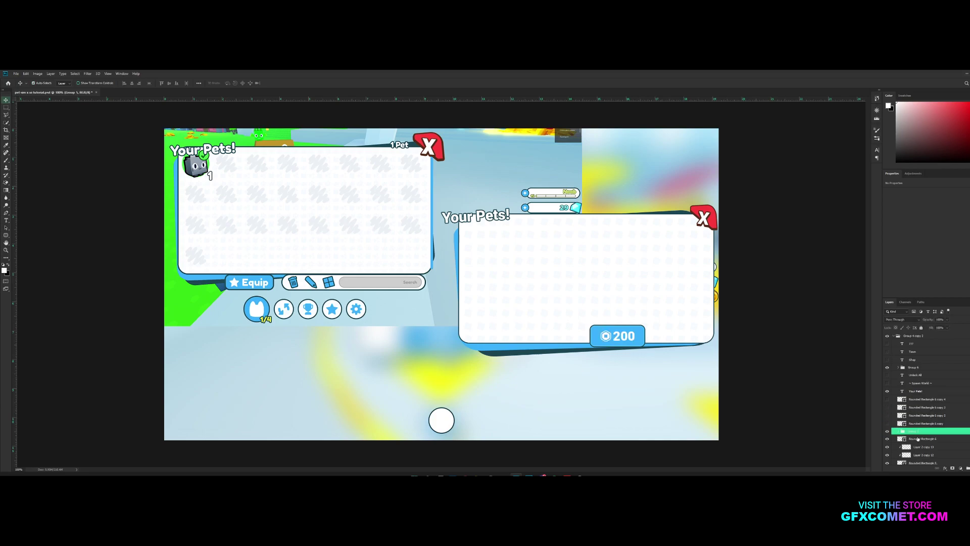
pyautogui.keyDown('ctrl'); pyautogui.click(918, 439); pyautogui.keyUp('ctrl')
pyautogui.moveTo(628, 337); pyautogui.dragTo(553, 357)
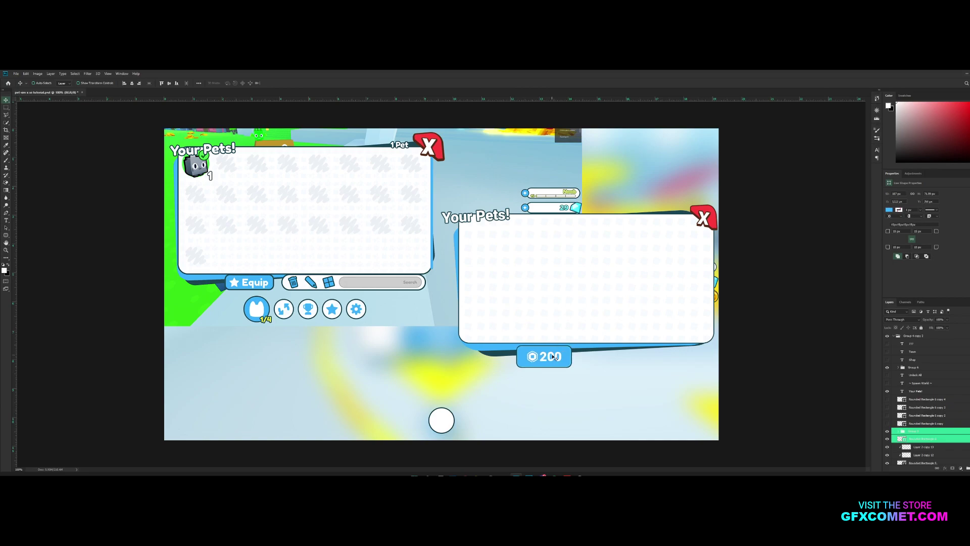
# Change the button's "200" text to "Equip" and delete the coin icon layer.
pyautogui.press('t')
pyautogui.doubleClick(550, 356)
pyautogui.write('Equip')
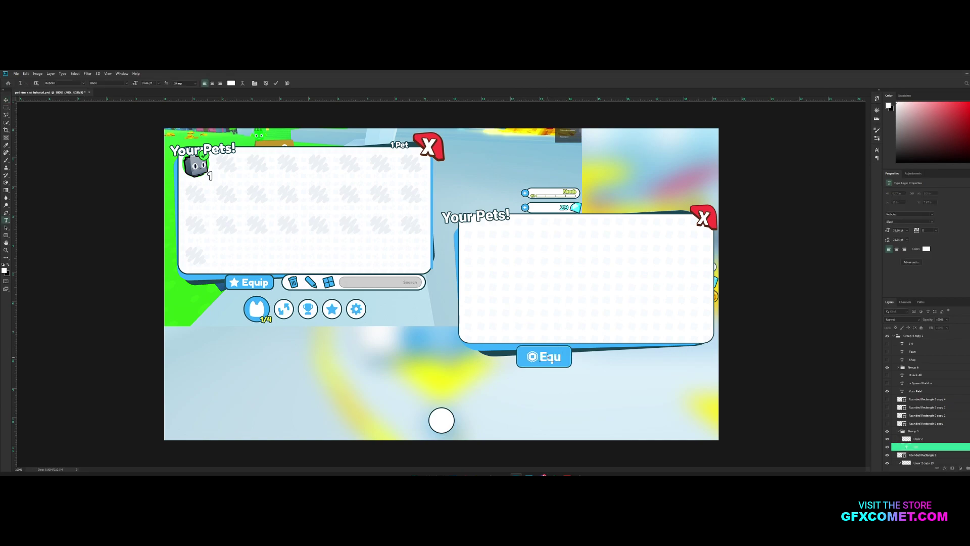
pyautogui.click(925, 441)
pyautogui.press('Delete')
# Hide the Equip text, resize the blue rectangle to match the reference Equip button and return it beneath the panel.
pyautogui.click(887, 439)
pyautogui.click(917, 447)
pyautogui.press('v')
pyautogui.moveTo(597, 329); pyautogui.dragTo(333, 263)
pyautogui.hotkey('ctrl', 't')
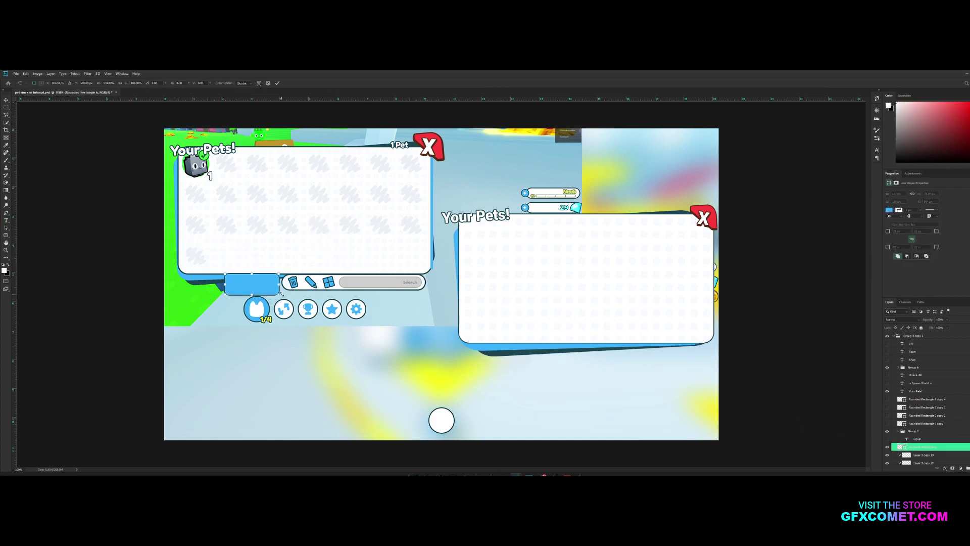
pyautogui.moveTo(281, 296); pyautogui.dragTo(547, 345)
pyautogui.press('Return')
# Show the Equip text again, scale it down and center it on the blue button.
pyautogui.click(888, 439)
pyautogui.click(929, 439)
pyautogui.hotkey('ctrl', 't')
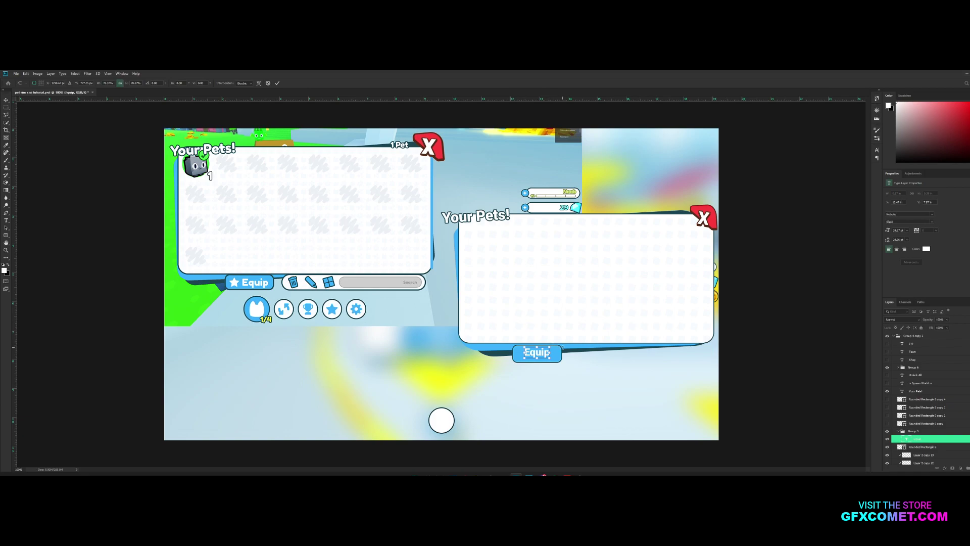
pyautogui.press('Return')
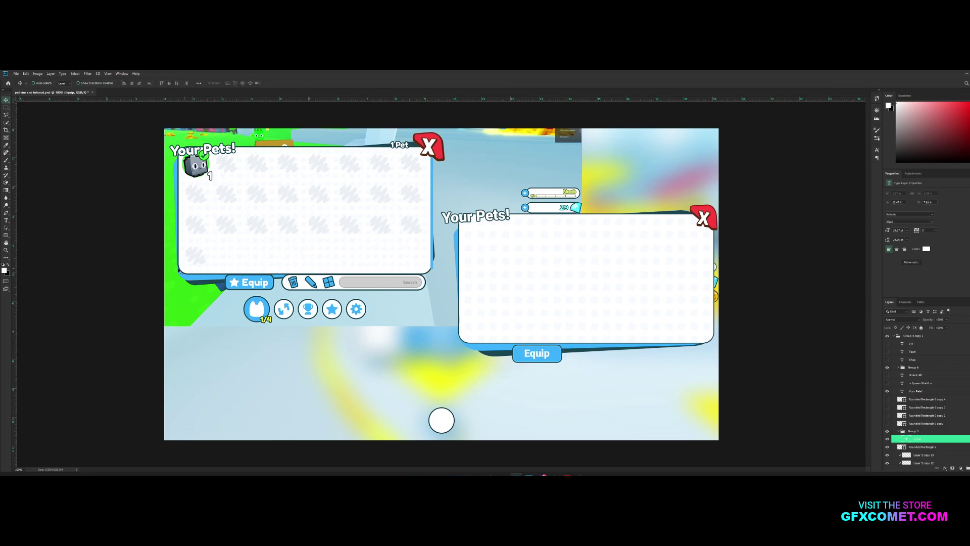
# Draw a white rounded bar over the reference search toolbar to match its size, and move it below the new panel.
pyautogui.click(6, 236)
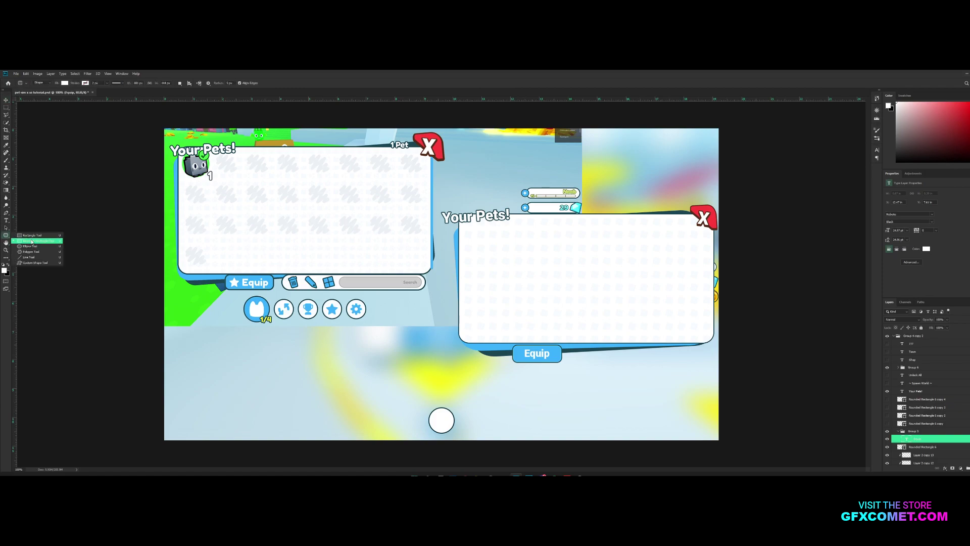
pyautogui.click(31, 242)
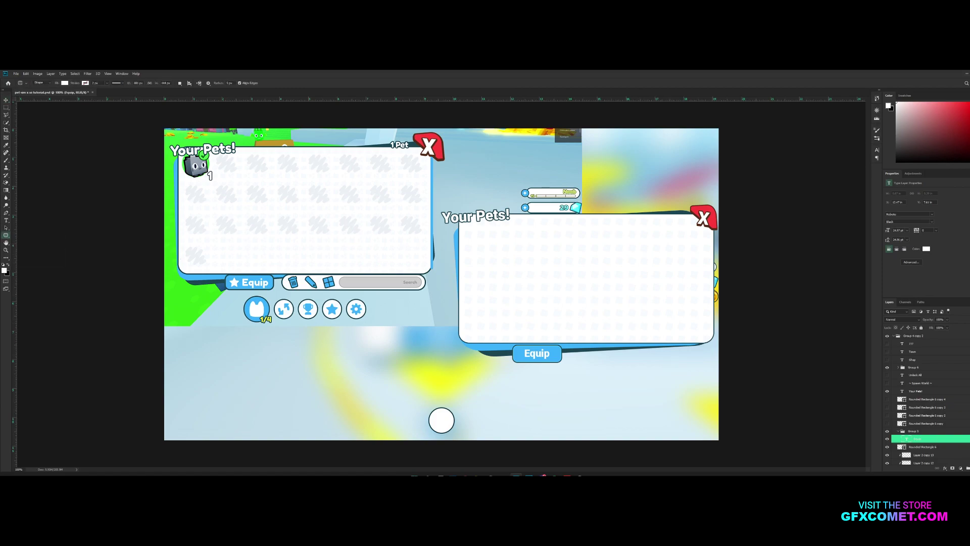
pyautogui.hotkey('ctrl', 'alt', 'shift', 'n')
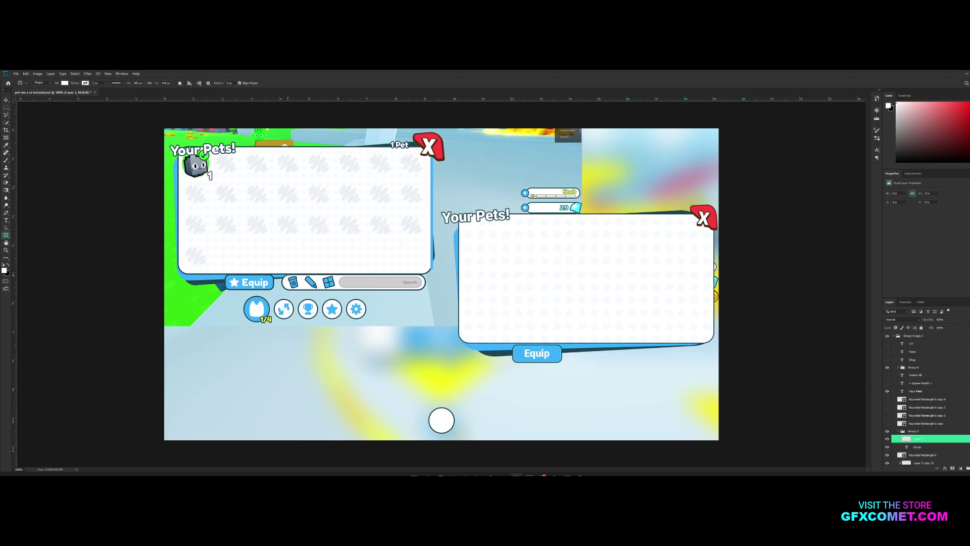
pyautogui.write('15')
pyautogui.moveTo(283, 276)
pyautogui.mouseDown()
pyautogui.moveTo(425, 289)
pyautogui.moveTo(529, 371)
pyautogui.moveTo(519, 388)
pyautogui.mouseUp()
# Copy the Equip button's layer style onto the white bar and move the bar beside the button under the panel.
pyautogui.press('v')
pyautogui.click(558, 352)
pyautogui.scroll(-1, 945, 439)
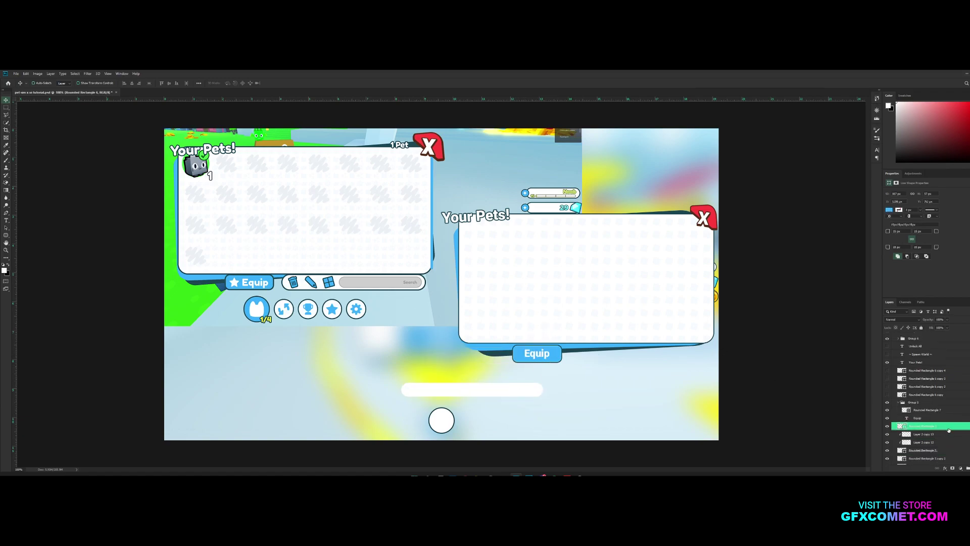
pyautogui.rightClick(948, 430)
pyautogui.click(934, 313)
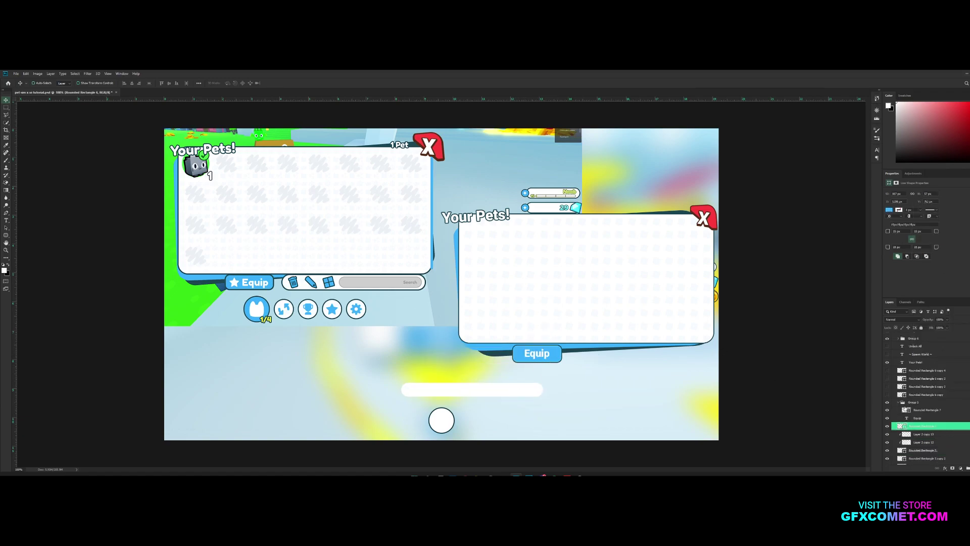
pyautogui.rightClick(928, 411)
pyautogui.click(939, 304)
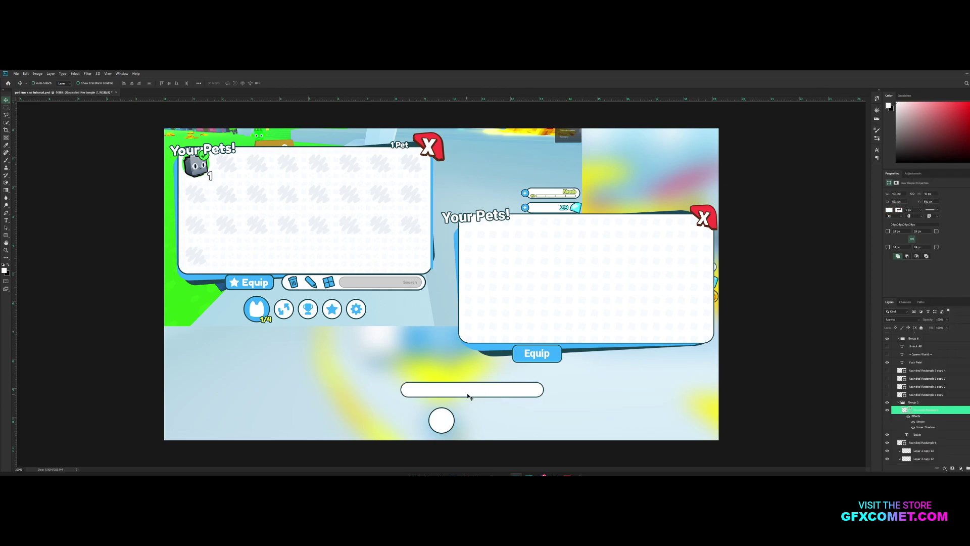
pyautogui.moveTo(467, 396); pyautogui.dragTo(636, 359)
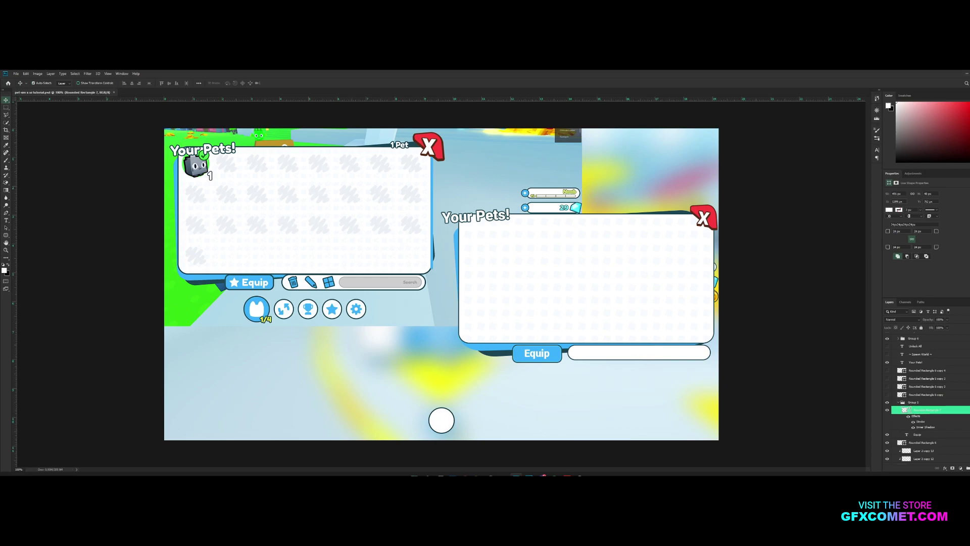
# Duplicate the white bar and fill the copy with light grey cecece.
pyautogui.hotkey('ctrl', 'j')
pyautogui.doubleClick(906, 409)
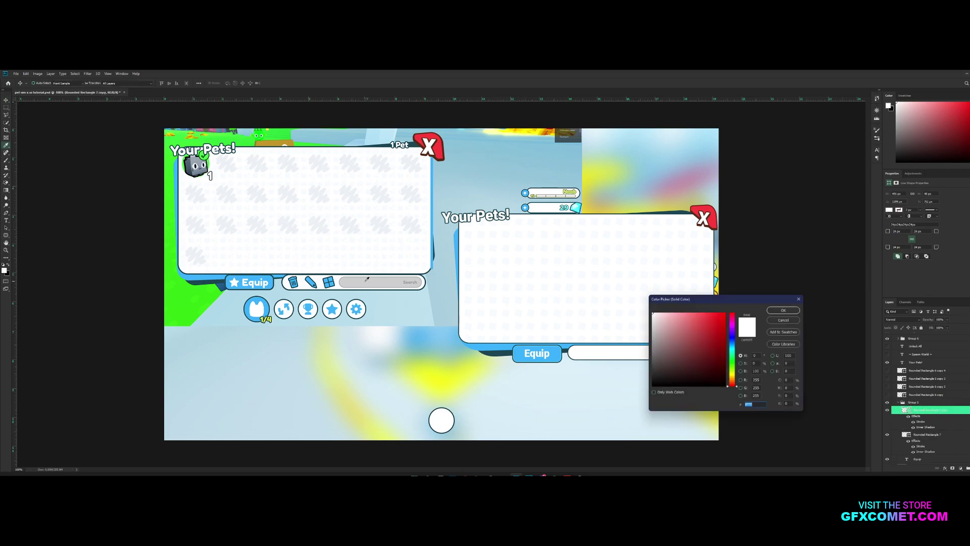
pyautogui.write('cecece')
pyautogui.click(789, 312)
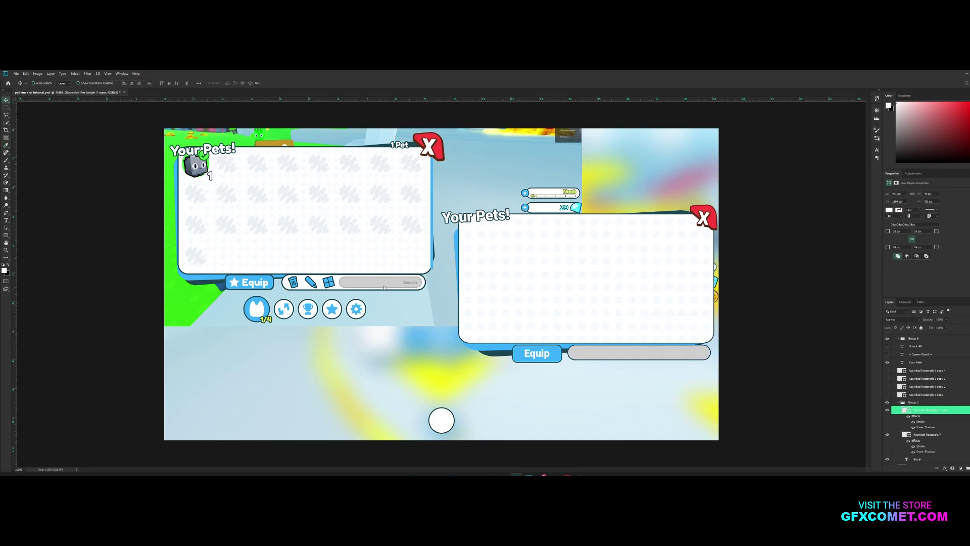
# Scale the grey bar down to fit inside the white bar and shift it against the white bar's right end.
pyautogui.hotkey('ctrl', 't')
pyautogui.moveTo(711, 345); pyautogui.dragTo(698, 347)
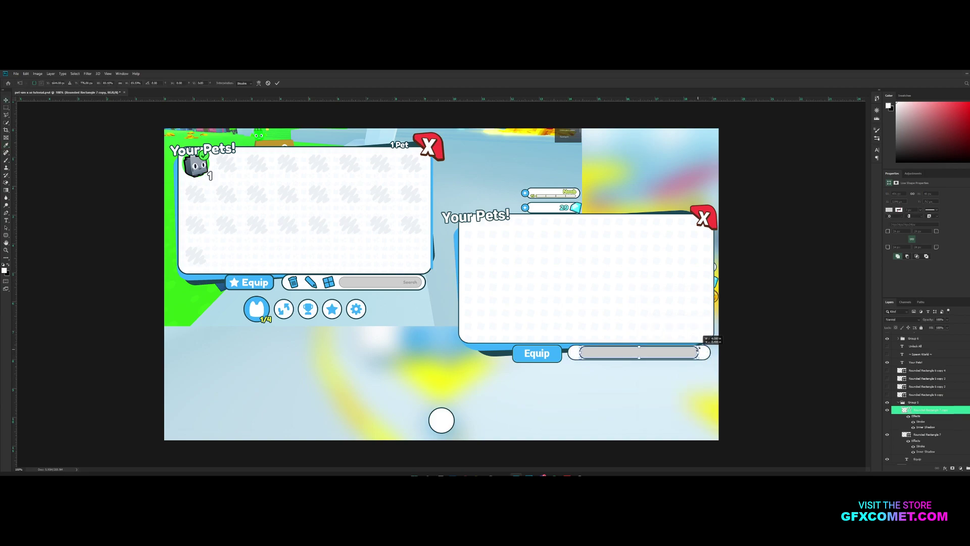
pyautogui.press('Return')
pyautogui.moveTo(639, 348); pyautogui.dragTo(697, 352)
pyautogui.hotkey('shift', 'Right')
pyautogui.press('Right')
pyautogui.press('Right')
pyautogui.press('Right')
pyautogui.press('Right')
pyautogui.press('Right')
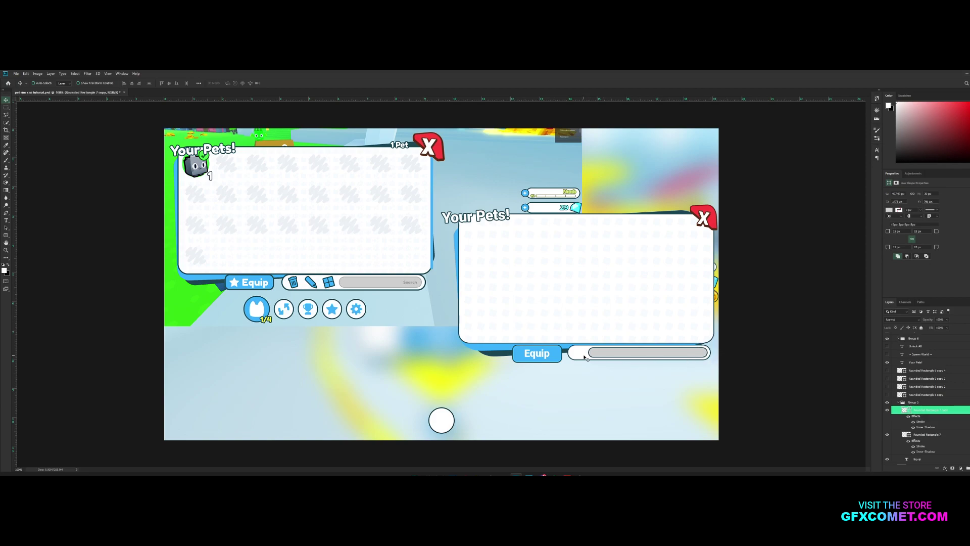
# Shorten the grey bar from its left side so it fills only the right part of the white bar.
pyautogui.hotkey('ctrl', 't')
pyautogui.moveTo(590, 354); pyautogui.dragTo(627, 352)
pyautogui.hotkey('ctrl', 'z')
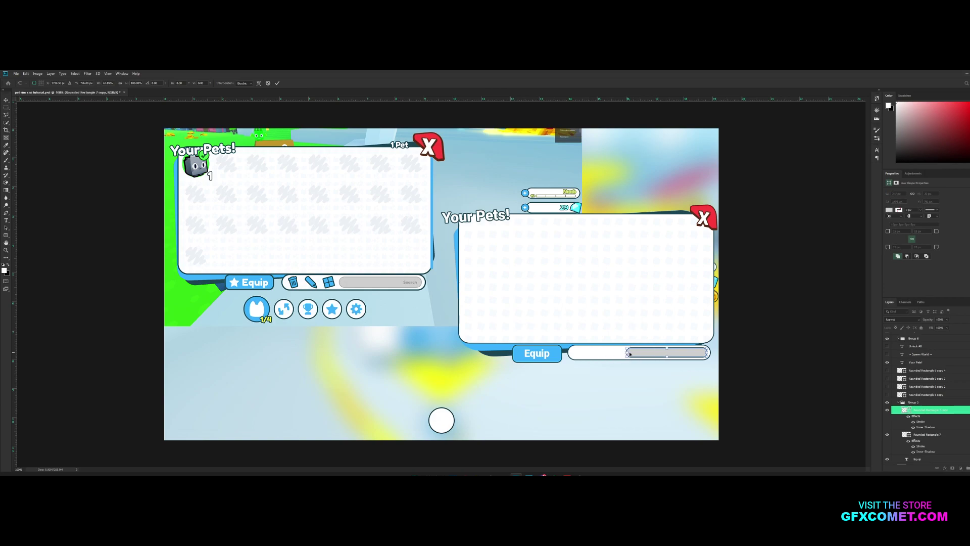
pyautogui.press('Return')
# Set the grey bar's stroke size to 1 px and turn off its inner shadow.
pyautogui.doubleClick(959, 410)
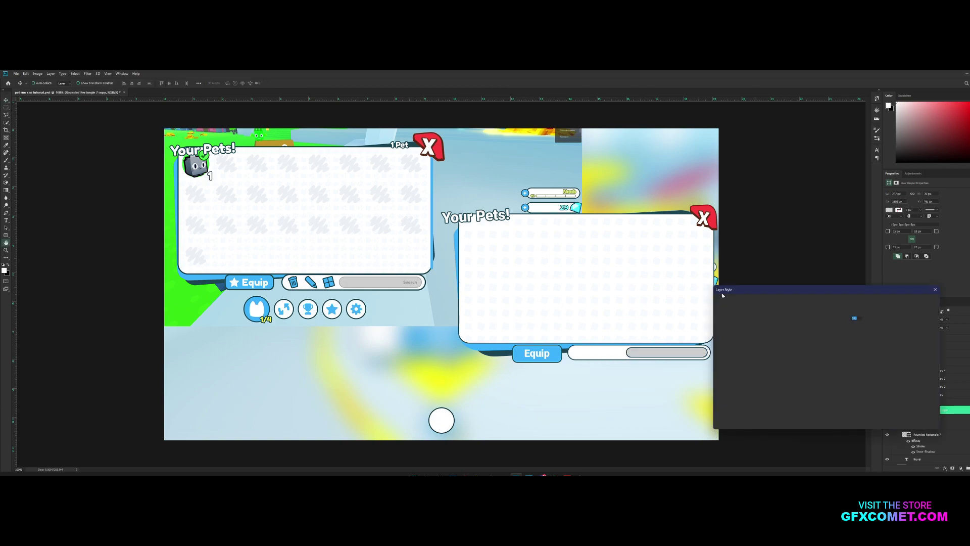
pyautogui.click(728, 339)
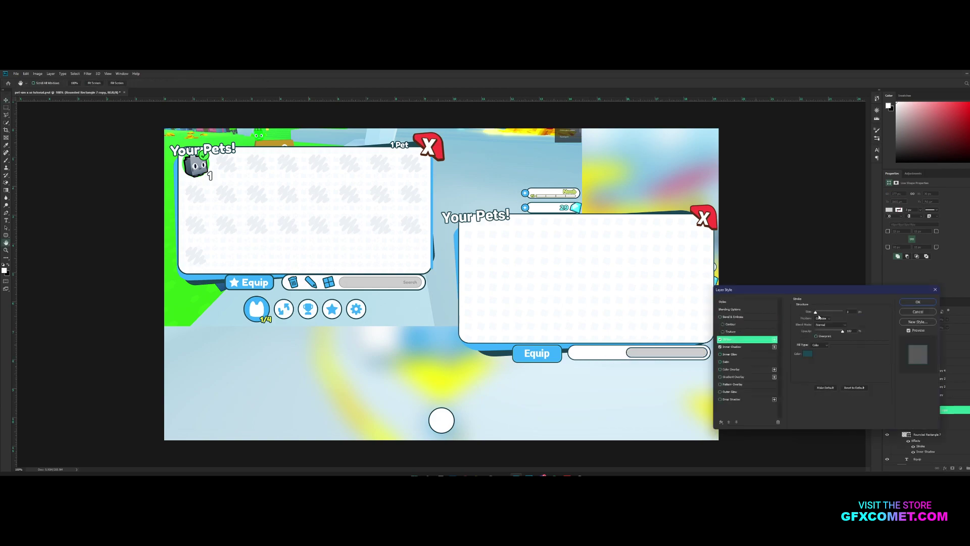
pyautogui.doubleClick(854, 312)
pyautogui.write('2')
pyautogui.press('BackSpace')
pyautogui.write('1')
pyautogui.click(918, 302)
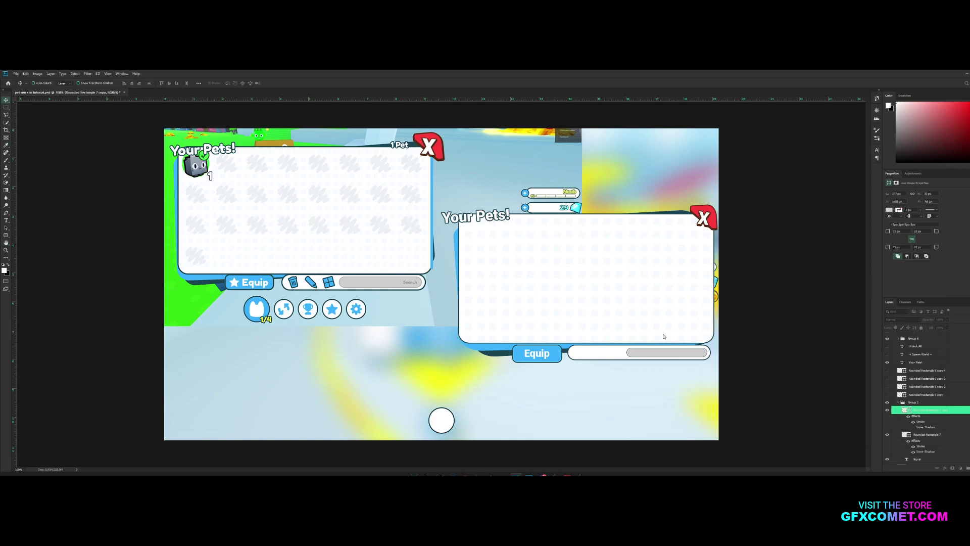
# Duplicate the Equip text above the grey bar's layer and move the copy near the grey bar.
pyautogui.press('t')
pyautogui.press('v')
pyautogui.moveTo(930, 459); pyautogui.dragTo(927, 407)
pyautogui.moveTo(554, 352); pyautogui.dragTo(658, 360)
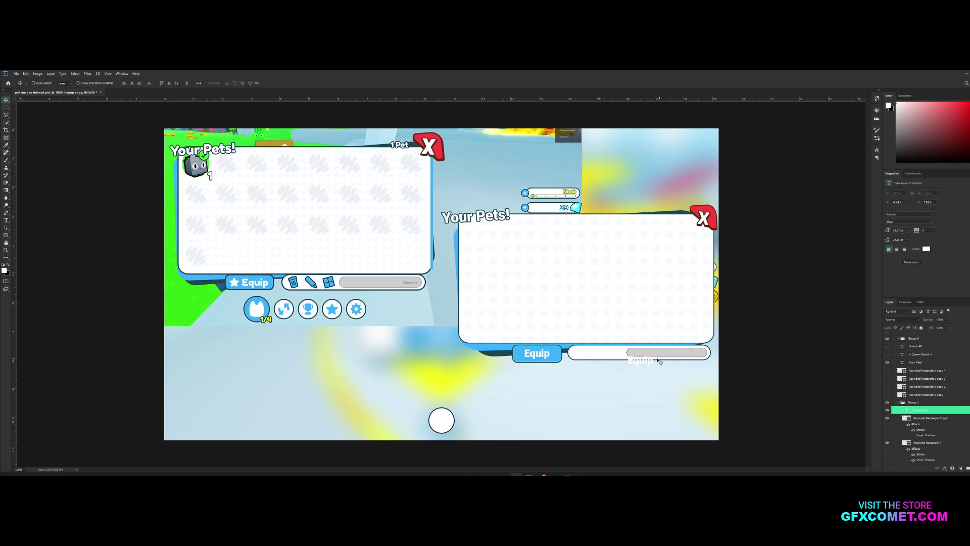
# Change the copied text to "Search".
pyautogui.press('t')
pyautogui.click(645, 362)
pyautogui.write('Search')
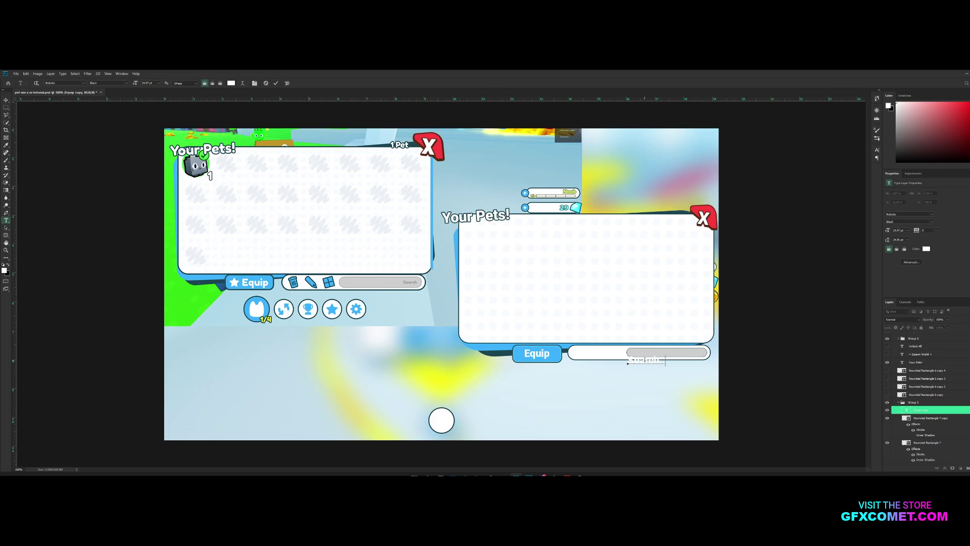
pyautogui.write('...')
pyautogui.hotkey('ctrl', 'a')
pyautogui.write('Search')
# Set the Search text to Bold and color it grey 7e7e7e.
pyautogui.hotkey('ctrl', 'a')
pyautogui.click(127, 83)
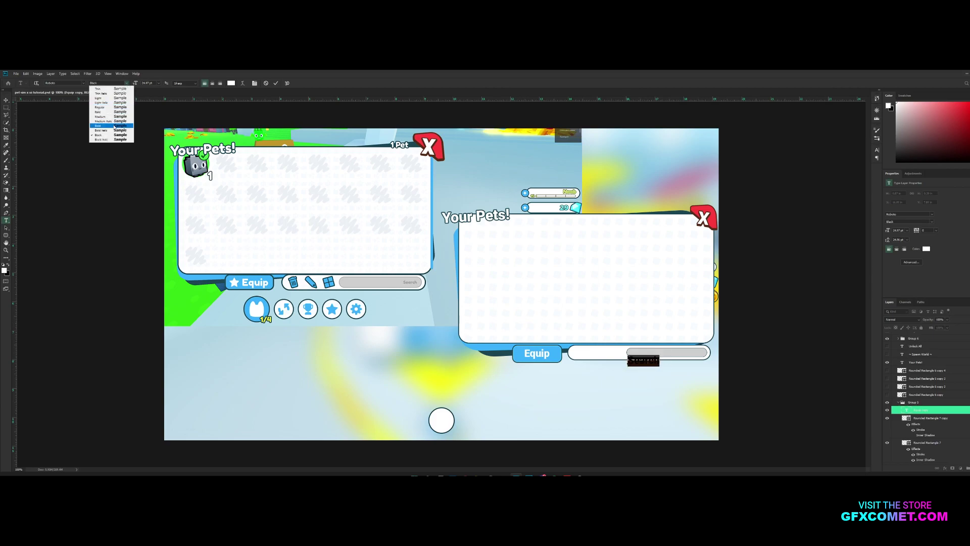
pyautogui.click(108, 124)
pyautogui.click(231, 82)
pyautogui.click(413, 281)
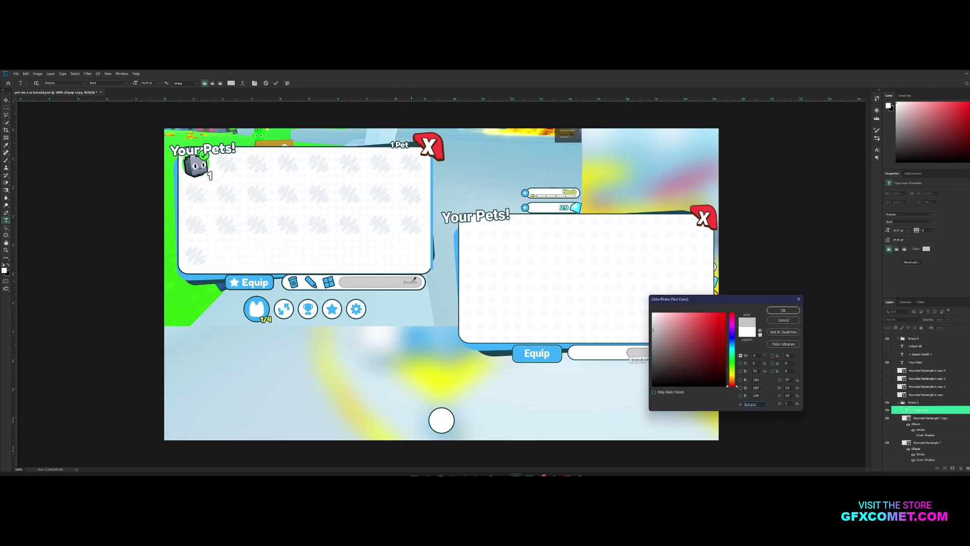
pyautogui.write('7e7e7e')
pyautogui.click(788, 310)
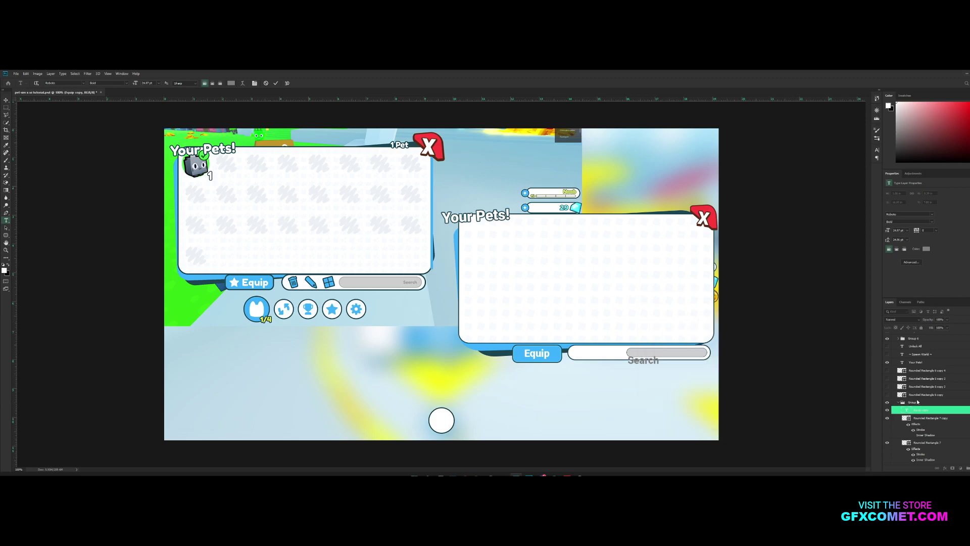
pyautogui.hotkey('ctrl', 'Return')
# Scale the Search text down, place it at the right end inside the grey bar and save the document.
pyautogui.press('v')
pyautogui.moveTo(682, 369); pyautogui.dragTo(715, 352)
pyautogui.hotkey('ctrl', 't')
pyautogui.press('Return')
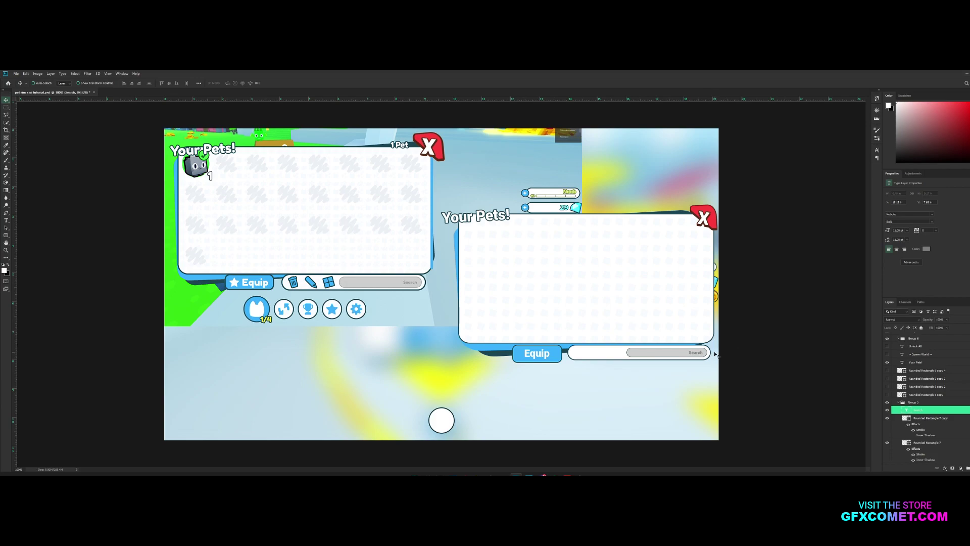
pyautogui.hotkey('ctrl', 's')
# Delete the unused rounded rectangle copies and the Unlock All and Spawn World texts, and add an empty layer.
pyautogui.click(920, 395)
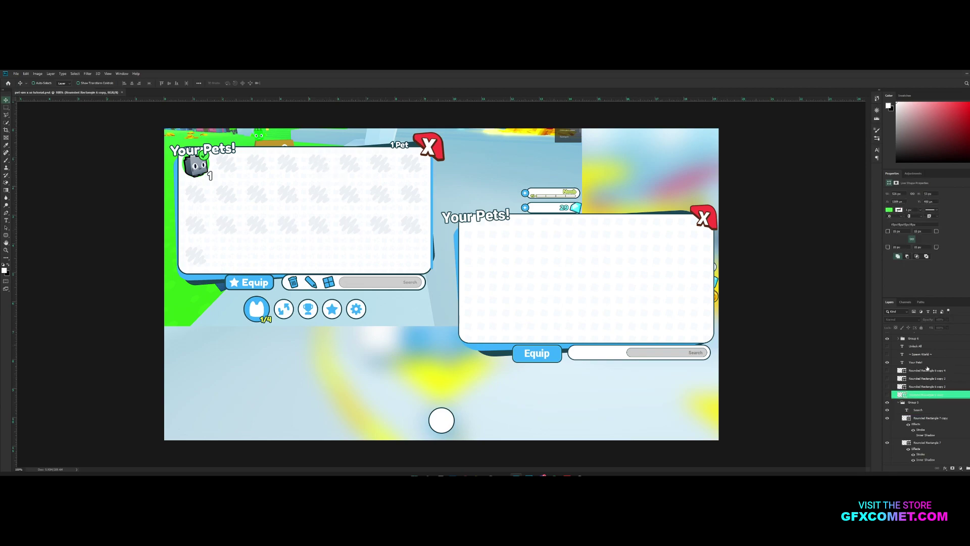
pyautogui.keyDown('shift'); pyautogui.click(926, 372); pyautogui.keyUp('shift')
pyautogui.press('Delete')
pyautogui.click(922, 354)
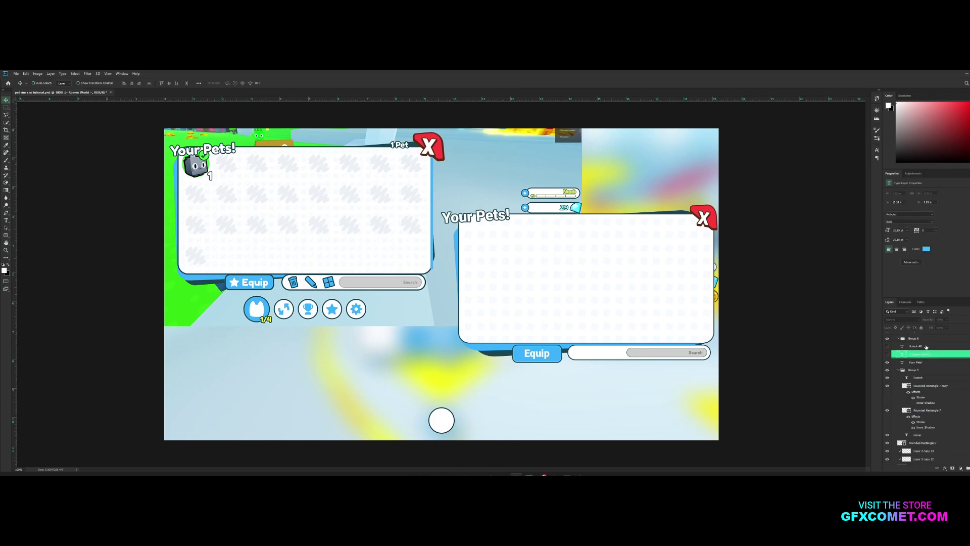
pyautogui.keyDown('ctrl'); pyautogui.click(926, 347); pyautogui.keyUp('ctrl')
pyautogui.press('Delete')
pyautogui.click(969, 468)
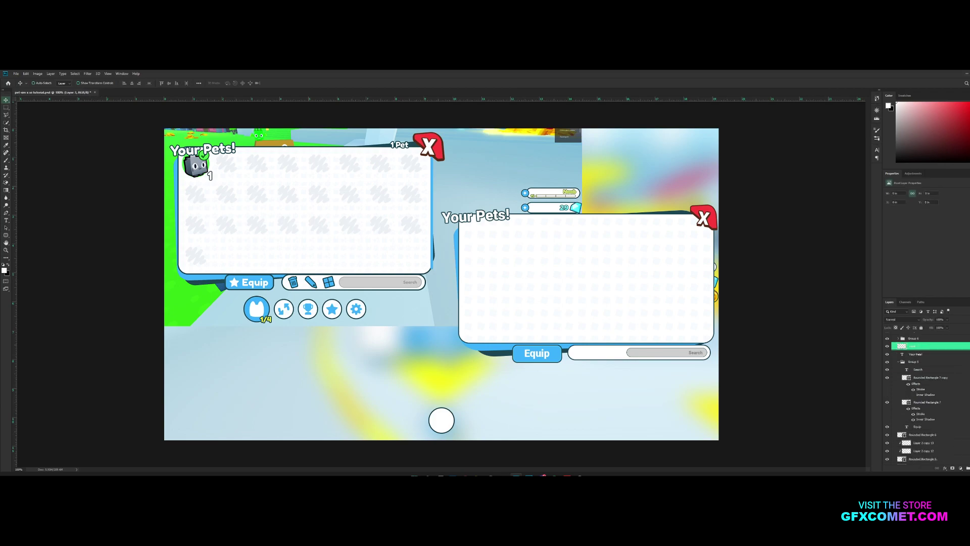
# Set up a hard round brush in the grey sampled from the reference slot scribbles, with 100% opacity and flow and minimal spacing.
pyautogui.press('b')
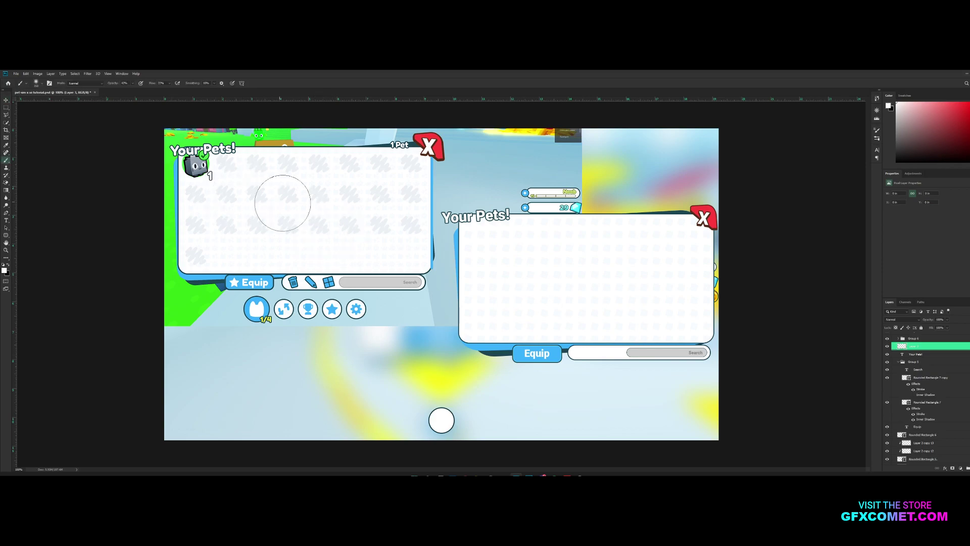
pyautogui.keyDown('alt'); pyautogui.click(255, 158); pyautogui.keyUp('alt')
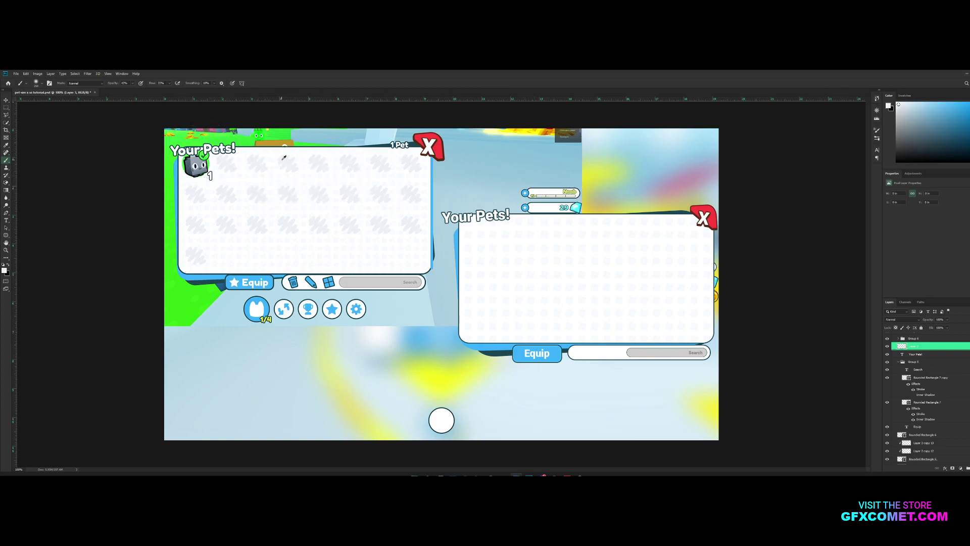
pyautogui.click(38, 83)
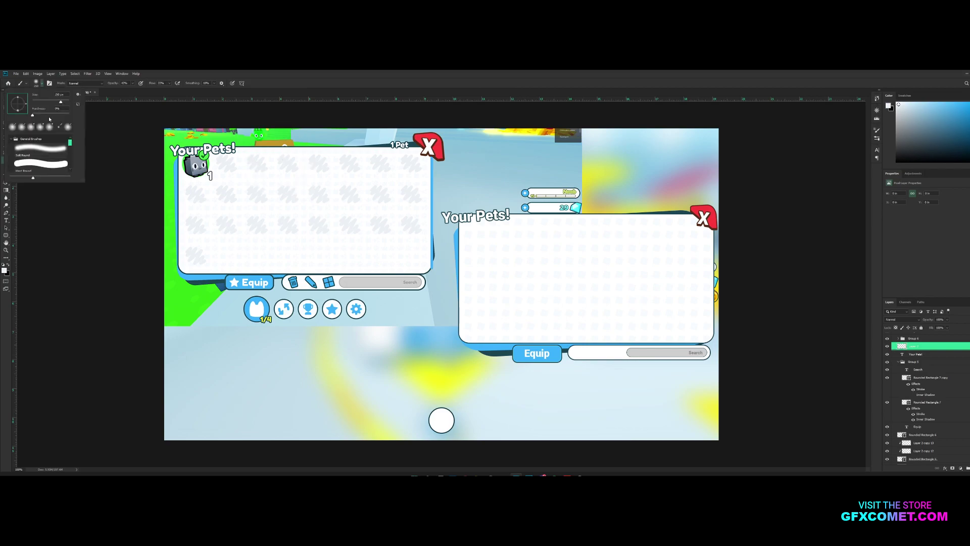
pyautogui.moveTo(110, 84); pyautogui.dragTo(156, 85)
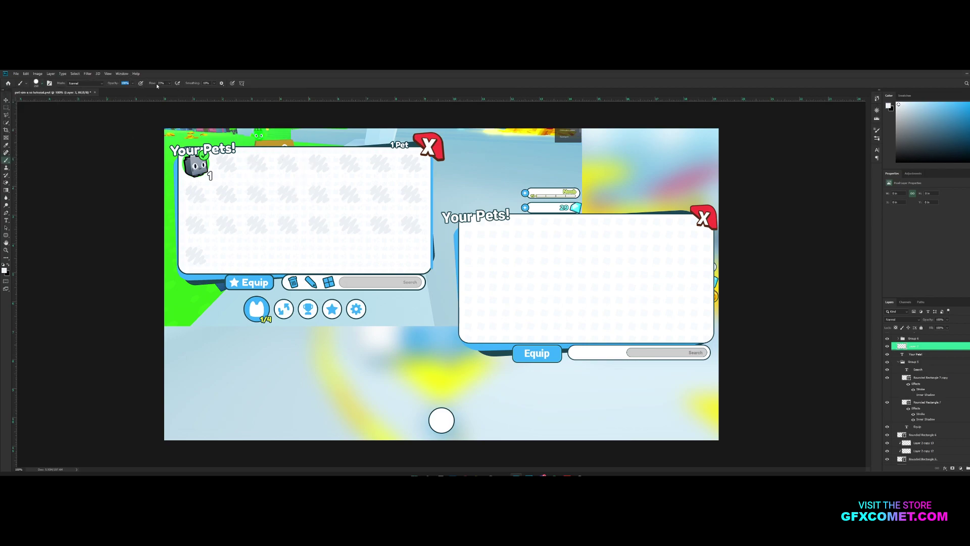
pyautogui.click(878, 132)
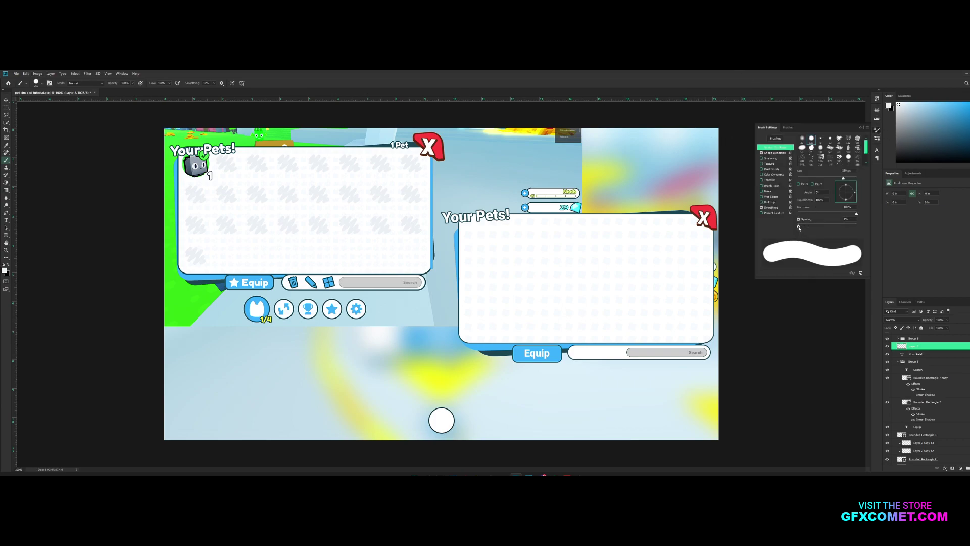
pyautogui.moveTo(799, 227); pyautogui.dragTo(798, 227)
pyautogui.click(860, 128)
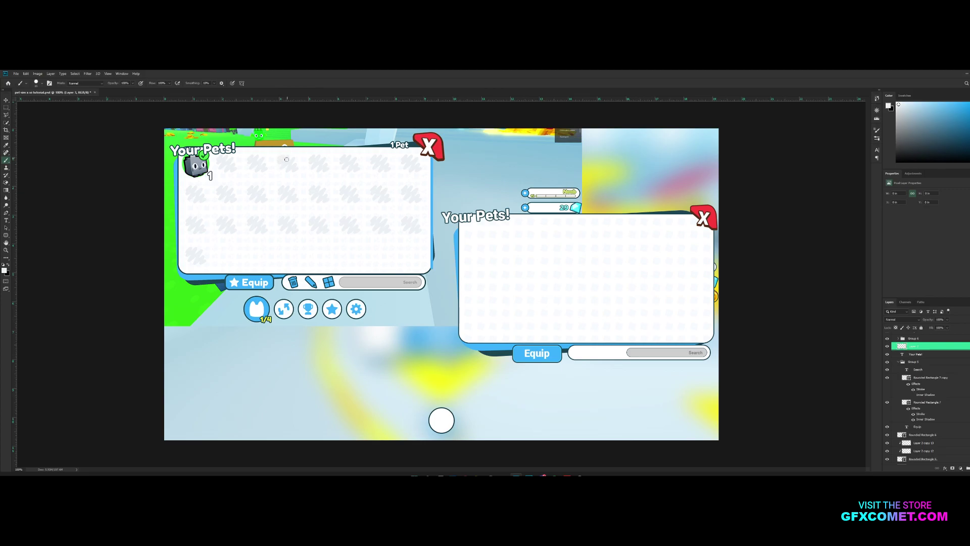
# Paint a grey zigzag scribble in the reference inventory grid and duplicate it into an evenly spaced row of eight.
pyautogui.scroll(2, 287, 160)
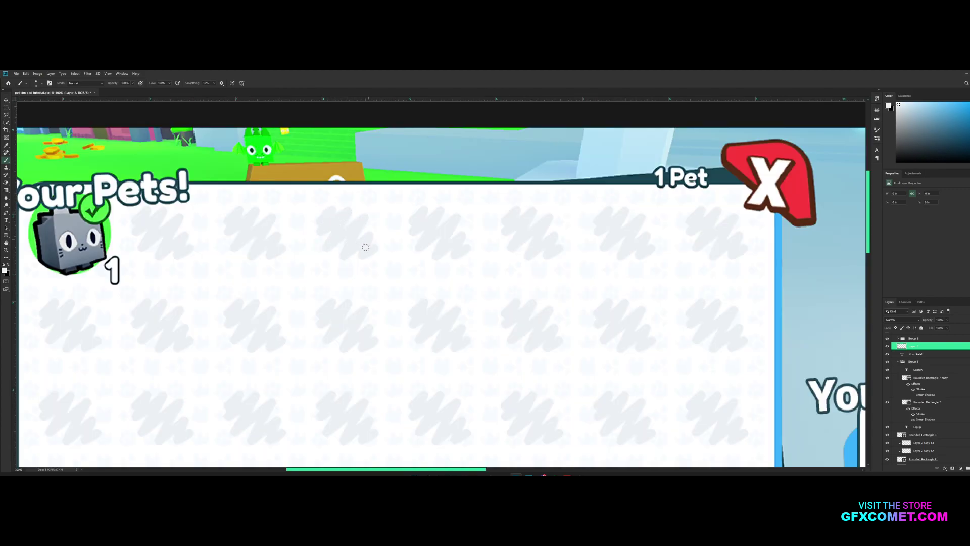
pyautogui.moveTo(365, 248); pyautogui.dragTo(516, 281)
pyautogui.press('v')
pyautogui.hotkey('ctrl', '-')
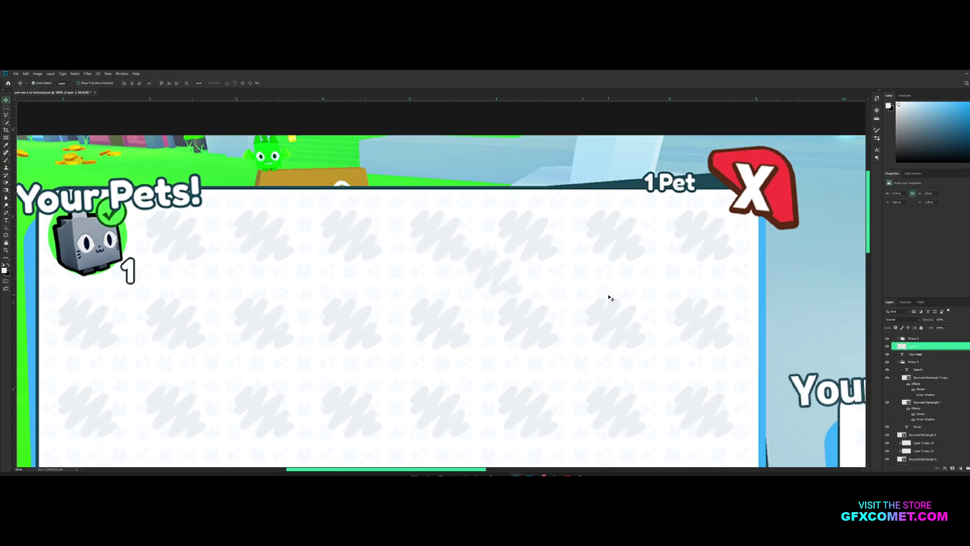
pyautogui.hotkey('ctrl', '1')
pyautogui.moveTo(377, 196)
pyautogui.mouseDown()
pyautogui.moveTo(548, 245)
pyautogui.moveTo(247, 178)
pyautogui.moveTo(281, 168)
pyautogui.moveTo(441, 180)
pyautogui.mouseUp()
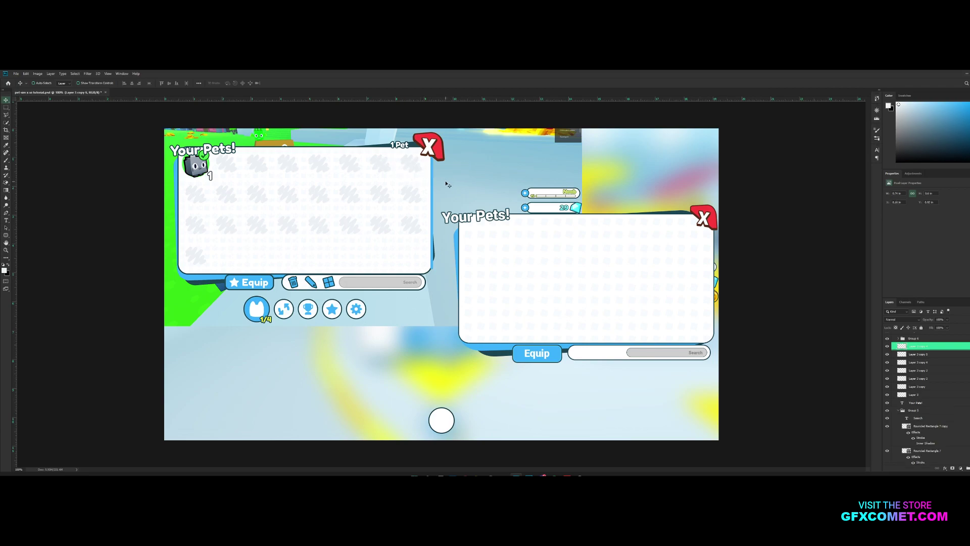
pyautogui.moveTo(437, 169)
pyautogui.mouseDown()
pyautogui.moveTo(206, 170)
pyautogui.moveTo(223, 170)
pyautogui.mouseUp()
# Move the scribble row into the new Your Pets window, duplicate it downward to make four rows, and save the document.
pyautogui.keyDown('shift'); pyautogui.click(912, 402); pyautogui.keyUp('shift')
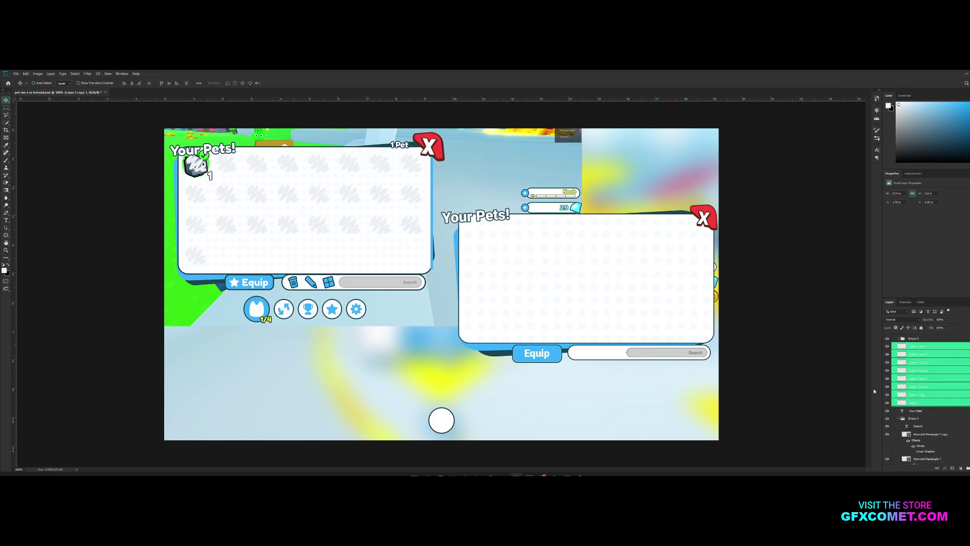
pyautogui.moveTo(320, 186); pyautogui.dragTo(603, 259)
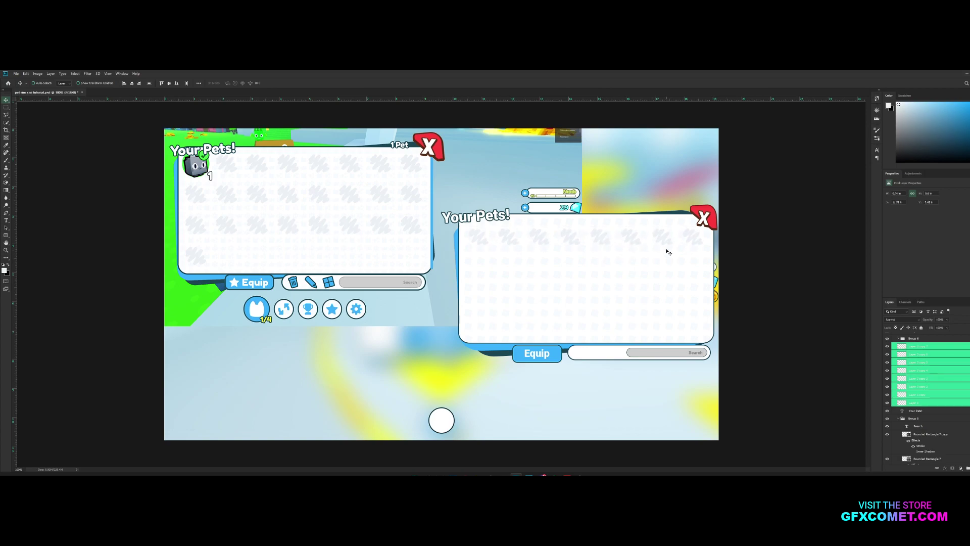
pyautogui.moveTo(690, 240)
pyautogui.keyDown('alt'); pyautogui.mouseDown()
pyautogui.moveTo(699, 323)
pyautogui.moveTo(692, 317)
pyautogui.mouseUp(); pyautogui.keyUp('alt')
pyautogui.hotkey('ctrl', 's')
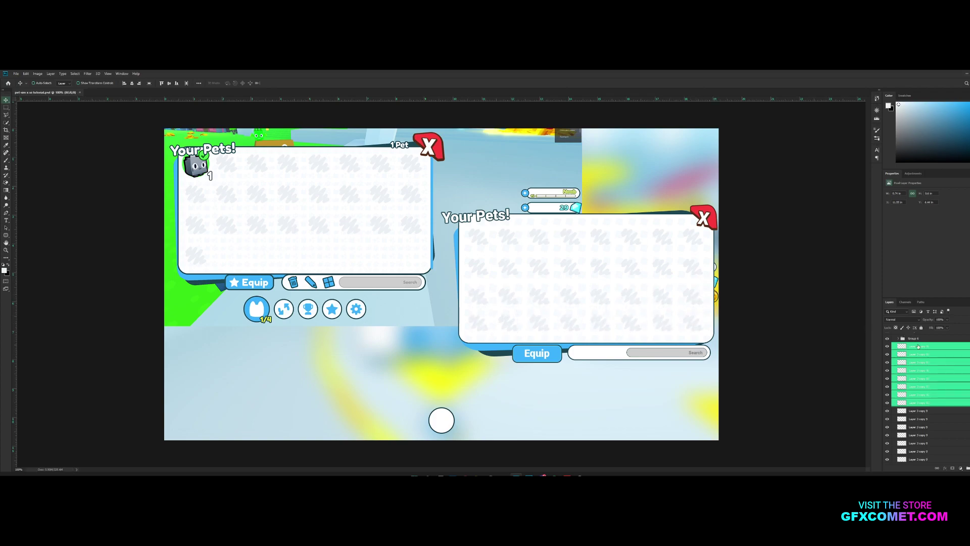
# Draw a circle in the green sampled from behind the reference pet, and fit it over the first slot of the new window.
pyautogui.click(913, 346)
pyautogui.hotkey('ctrl', 'shift', 'alt', 'n')
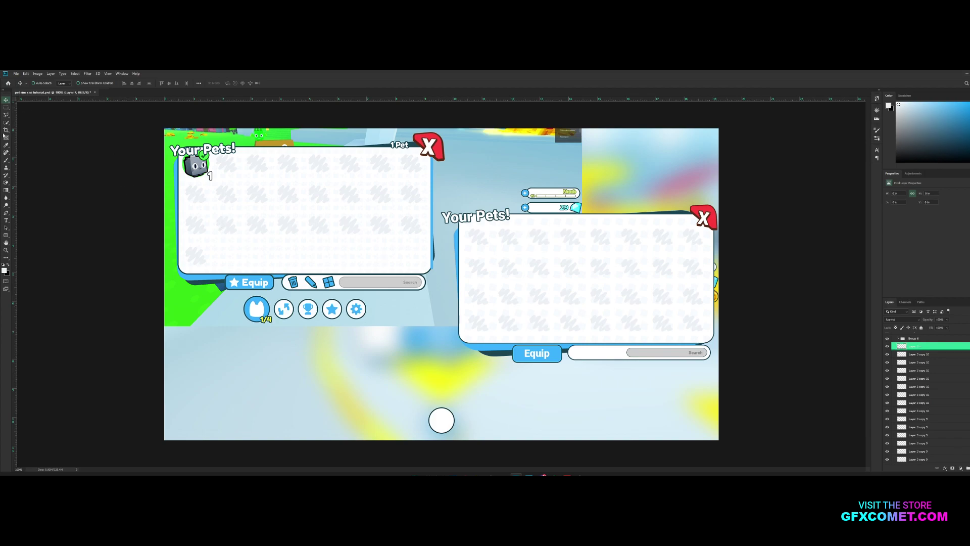
pyautogui.rightClick(6, 235)
pyautogui.click(30, 244)
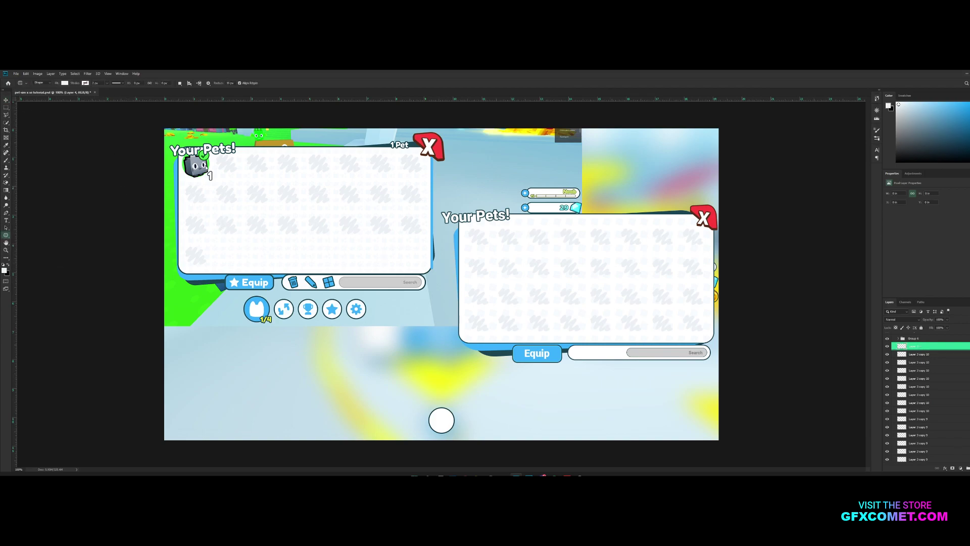
pyautogui.hotkey('shift', 'u')
pyautogui.keyDown('alt'); pyautogui.click(209, 162); pyautogui.keyUp('alt')
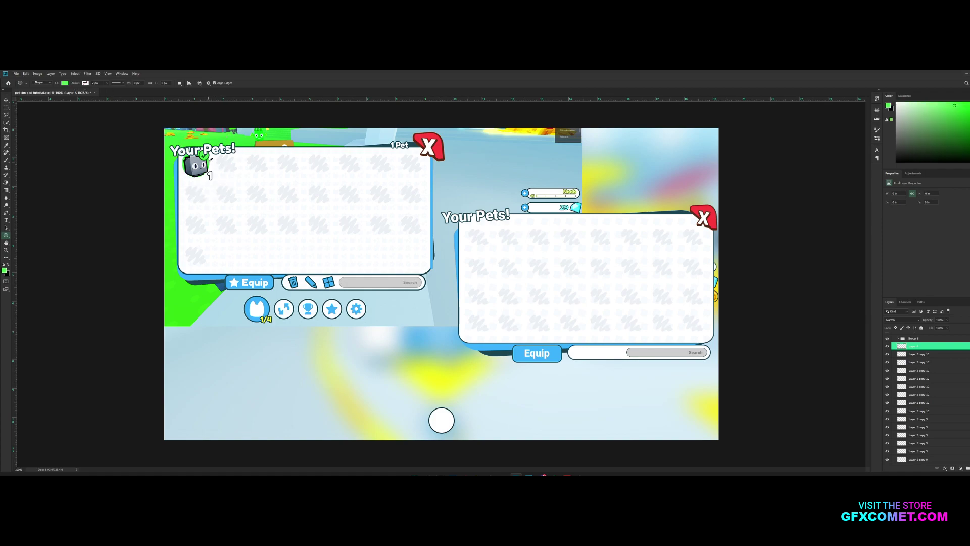
pyautogui.moveTo(197, 164); pyautogui.dragTo(499, 242)
pyautogui.press('v')
pyautogui.hotkey('ctrl', 't')
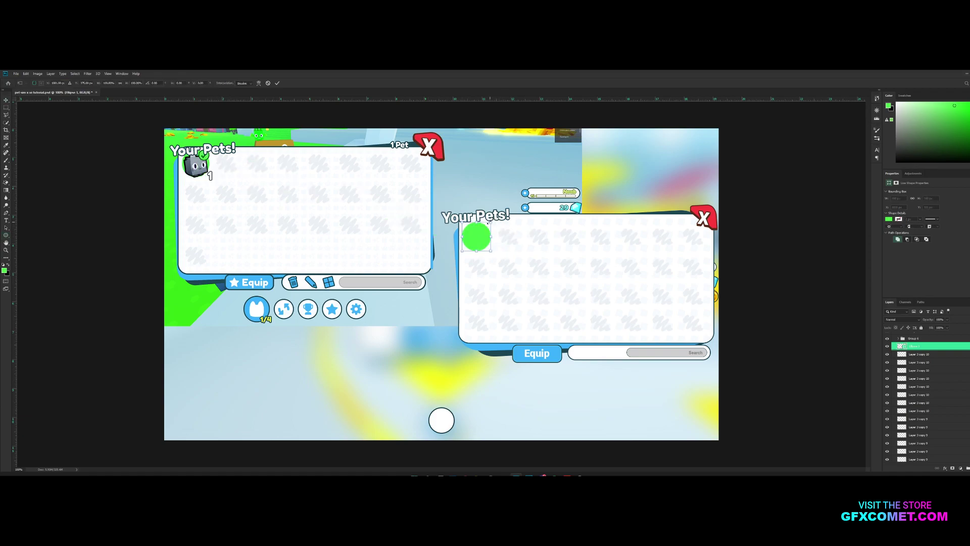
pyautogui.press('Return')
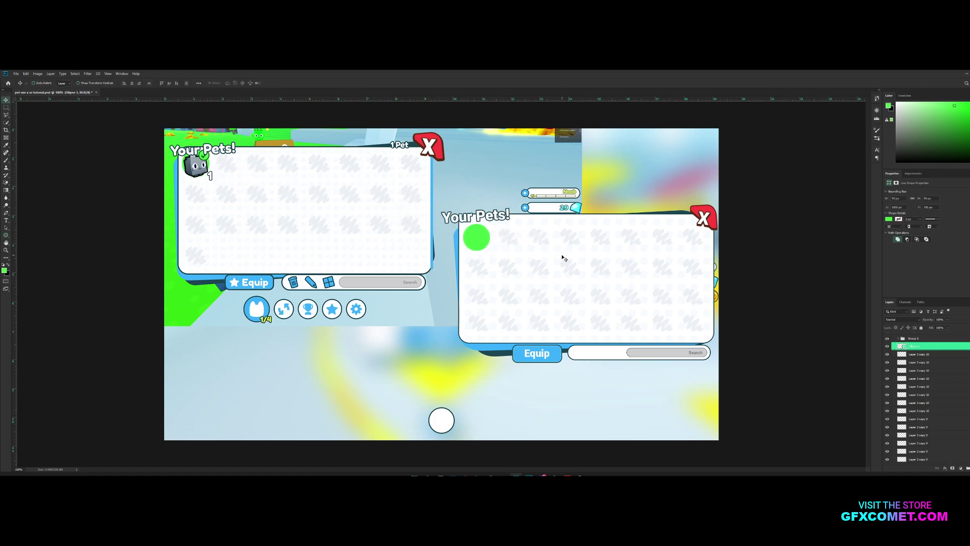
# Duplicate the "Your Pets!" title into the new window and change the copy's text to "1 Pet".
pyautogui.click(394, 145)
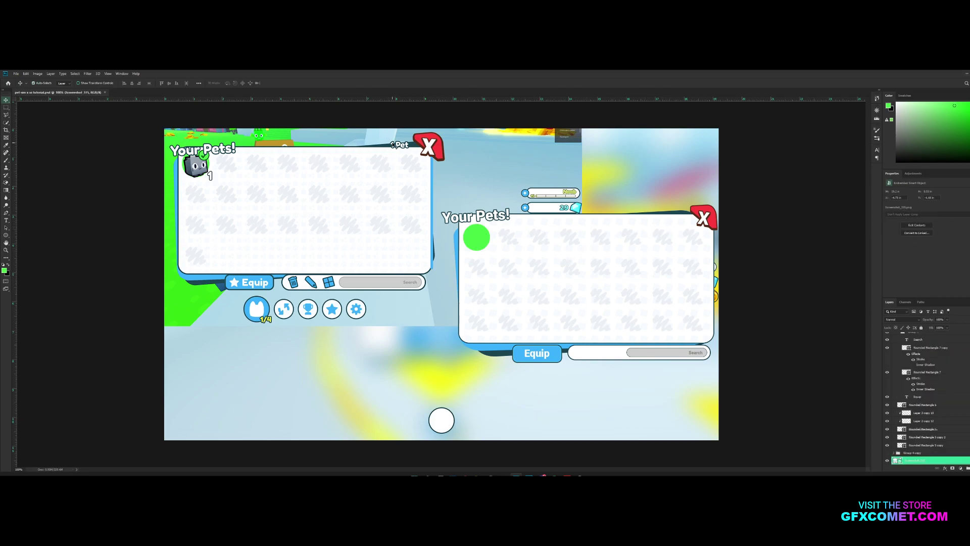
pyautogui.keyDown('ctrl'); pyautogui.click(489, 215); pyautogui.keyUp('ctrl')
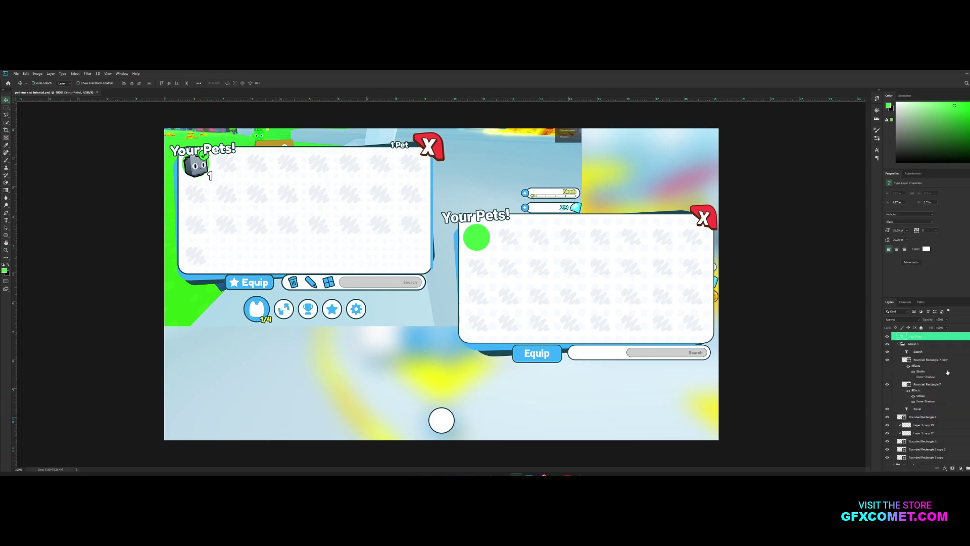
pyautogui.scroll(2, 947, 370)
pyautogui.moveTo(921, 373); pyautogui.dragTo(922, 367)
pyautogui.moveTo(484, 217); pyautogui.dragTo(601, 227)
pyautogui.press('t')
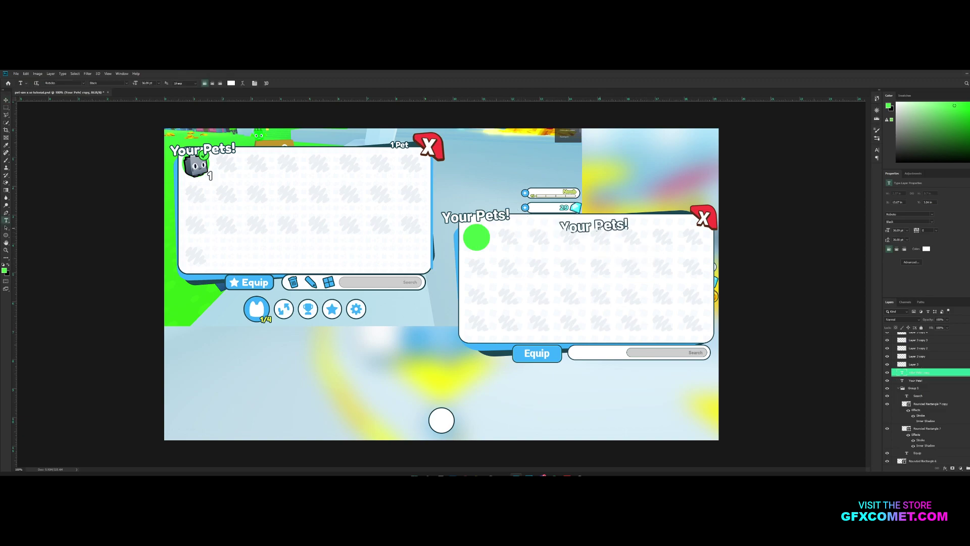
pyautogui.click(601, 227)
pyautogui.hotkey('ctrl', 'a')
pyautogui.write('1  Pet')
pyautogui.click(923, 374)
# Scale down the "1 Pet" text, place it beside the red X button on the window's top edge, and save.
pyautogui.press('v')
pyautogui.moveTo(605, 218); pyautogui.dragTo(688, 210)
pyautogui.hotkey('ctrl', 't')
pyautogui.press('Return')
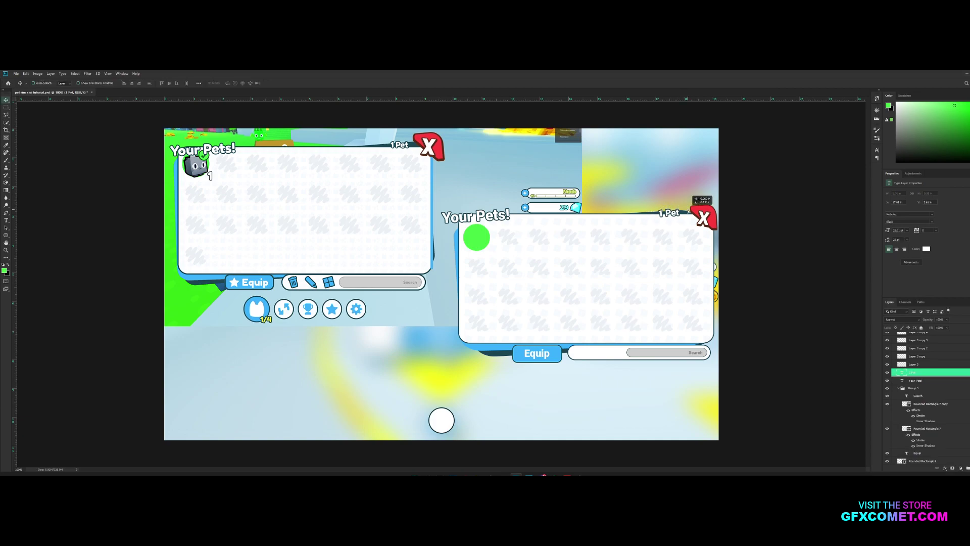
pyautogui.hotkey('ctrl', 's')
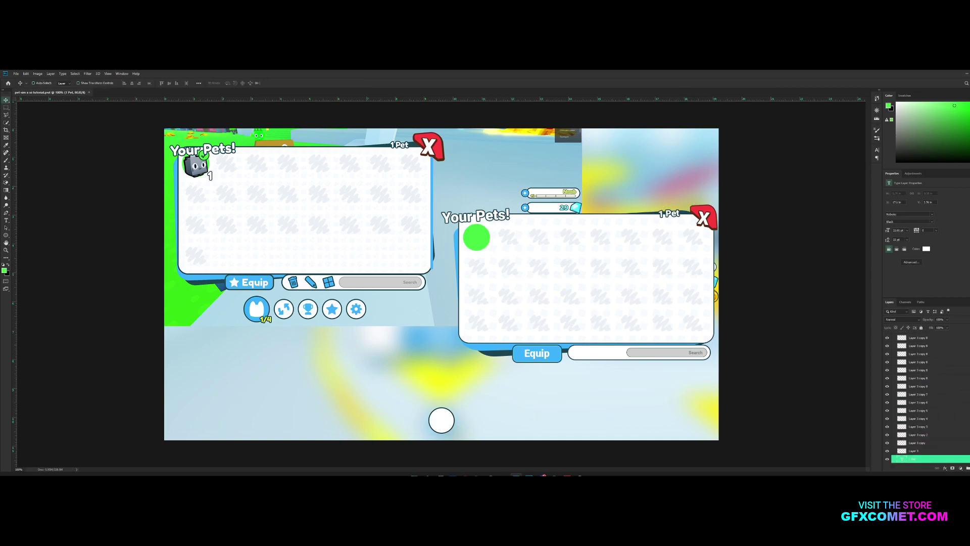
# Collapse the new window's layer group, hide the reference screenshot, and move the window toward the middle of the canvas.
pyautogui.scroll(5, 884, 339)
pyautogui.click(894, 336)
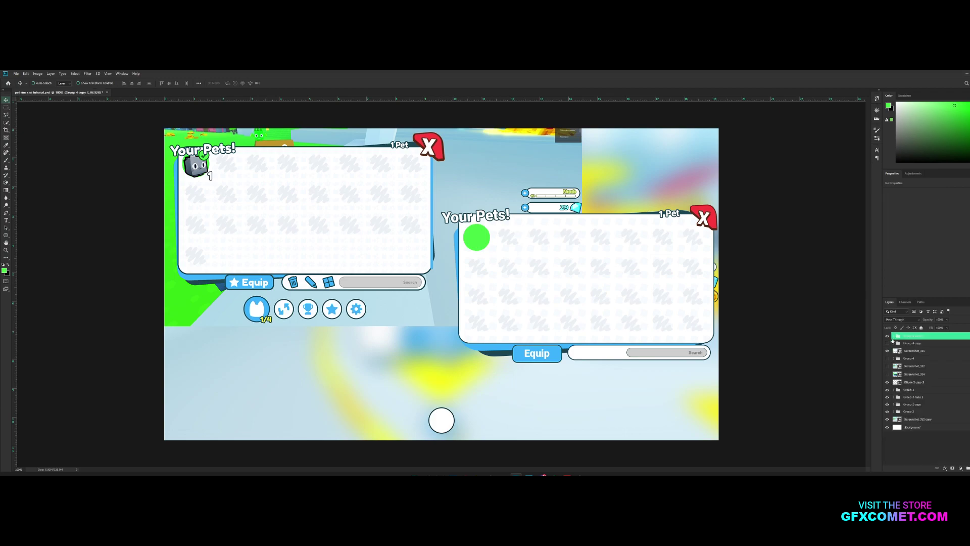
pyautogui.moveTo(673, 298); pyautogui.dragTo(531, 301)
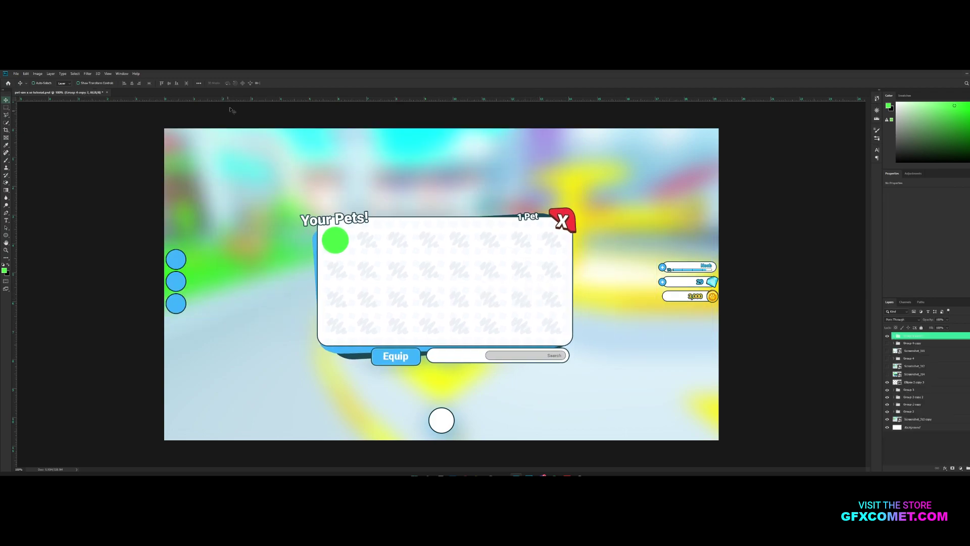
# Center the Your Pets window horizontally and vertically on the canvas, deselect, and save the document.
pyautogui.hotkey('ctrl', 'a')
pyautogui.click(132, 84)
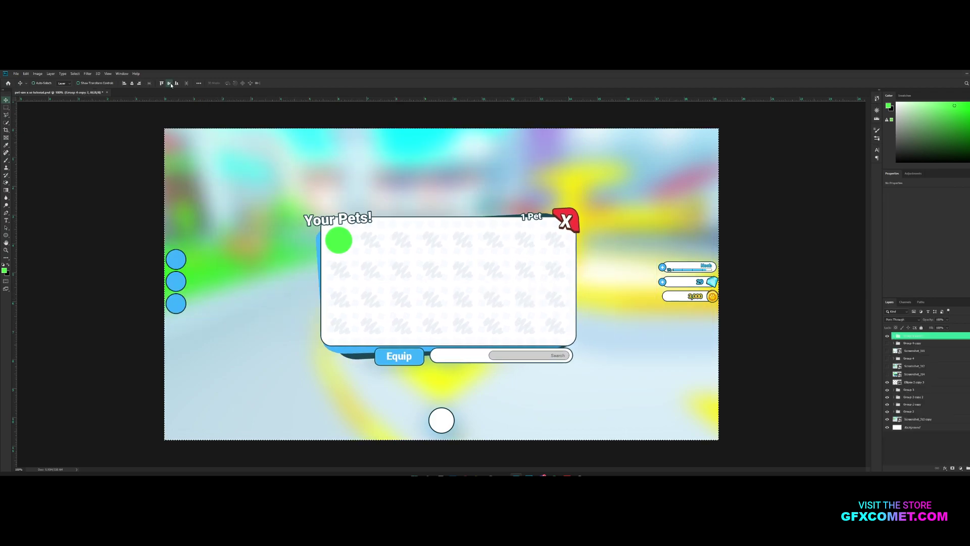
pyautogui.click(169, 83)
pyautogui.hotkey('ctrl', 'd')
pyautogui.hotkey('ctrl', 's')
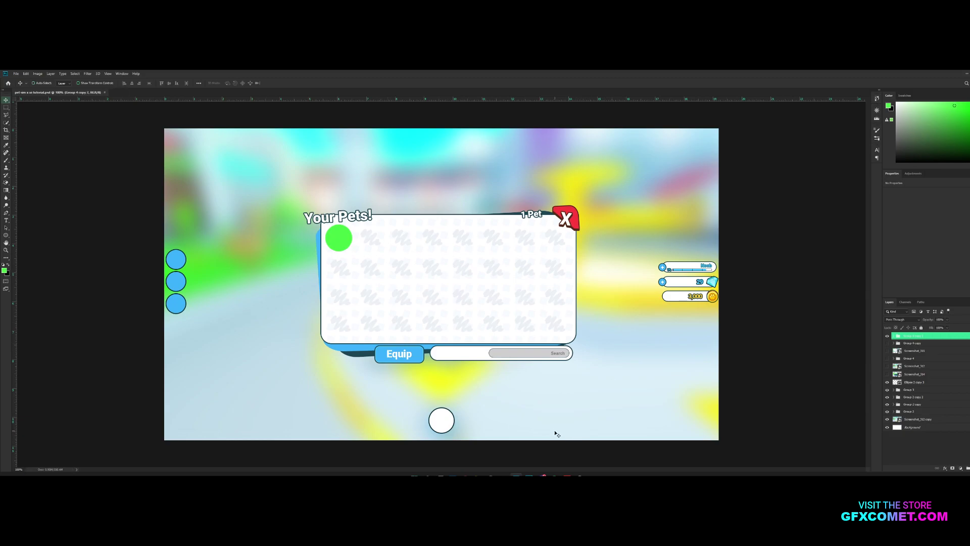